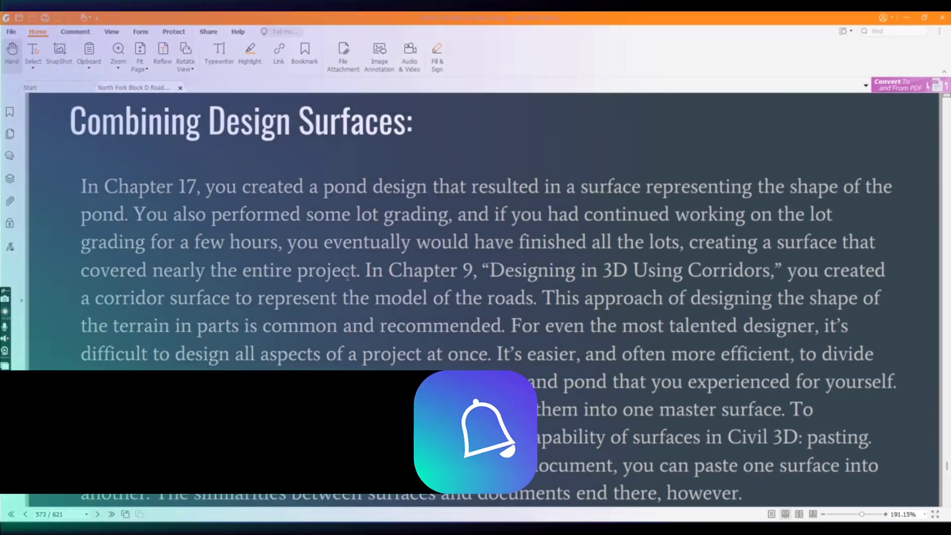
Scroll the PDF down to the paste-surface passage and Figure 18.1.
scroll(373, 186, "down", 5)
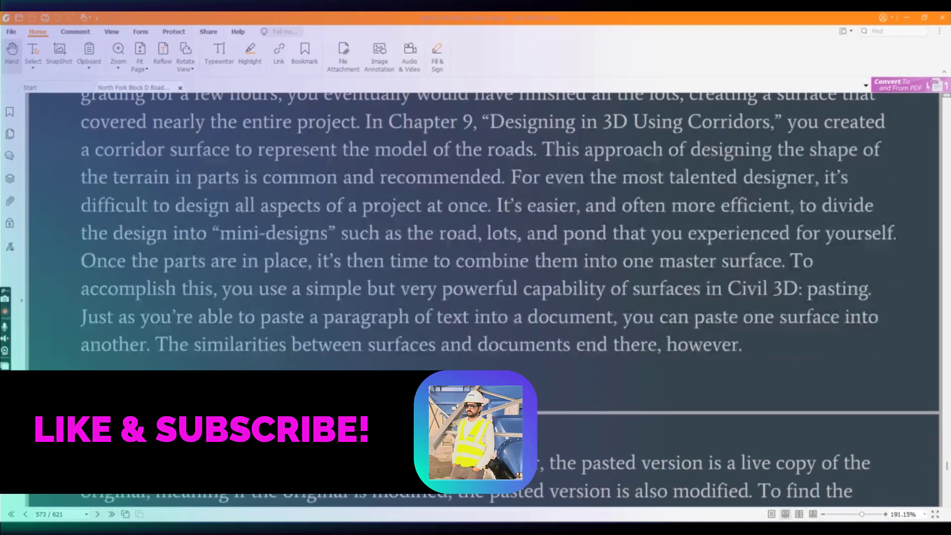
scroll(340, 381, "down", 1)
scroll(339, 382, "down", 2)
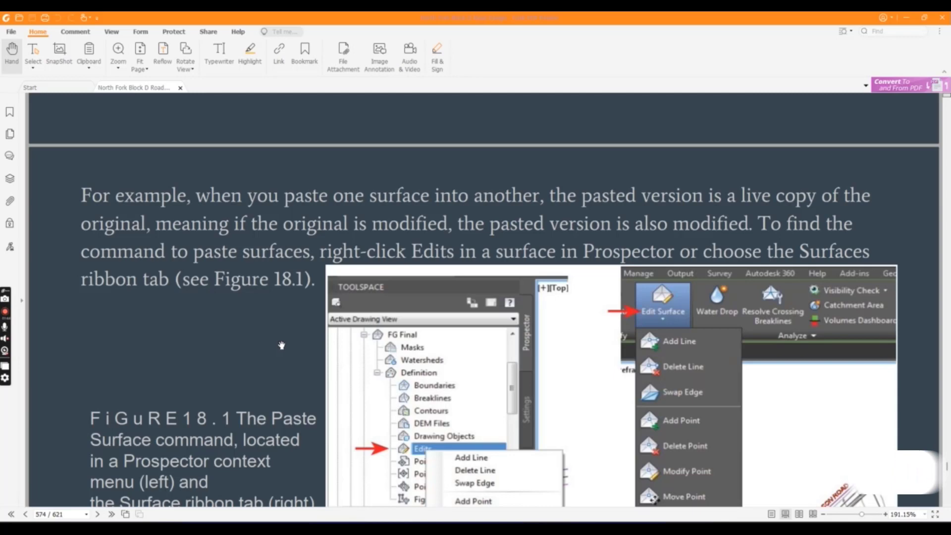
Minimize Foxit and restore the AutoCAD Civil 3D window from the taskbar.
left_click(907, 18)
mouse_move(567, 527)
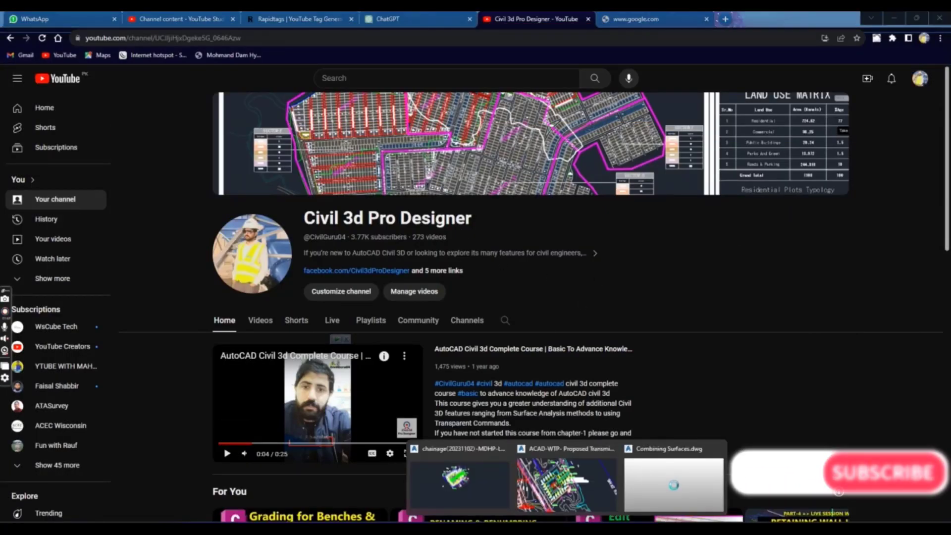
left_click(581, 500)
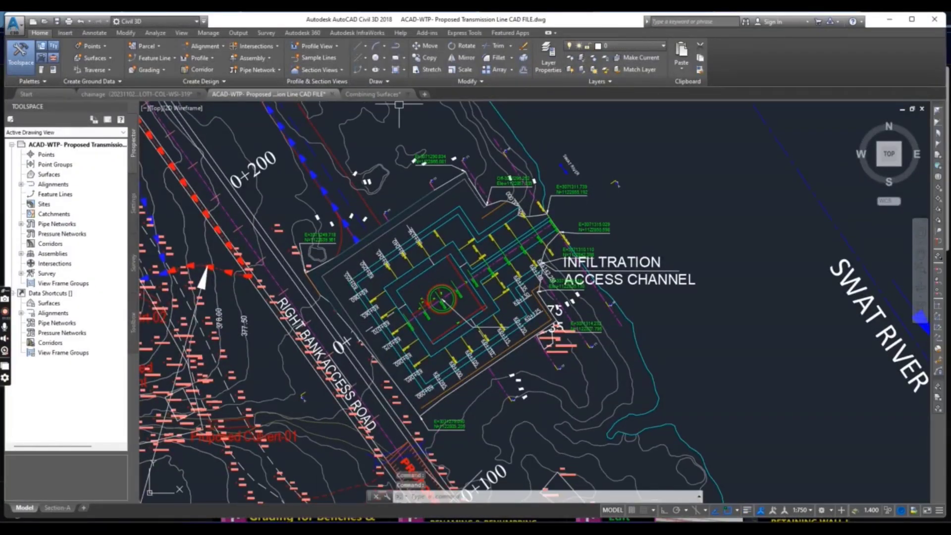
Switch to the Combining Surfaces drawing with the lots, roads and pond subdivision.
left_click(380, 94)
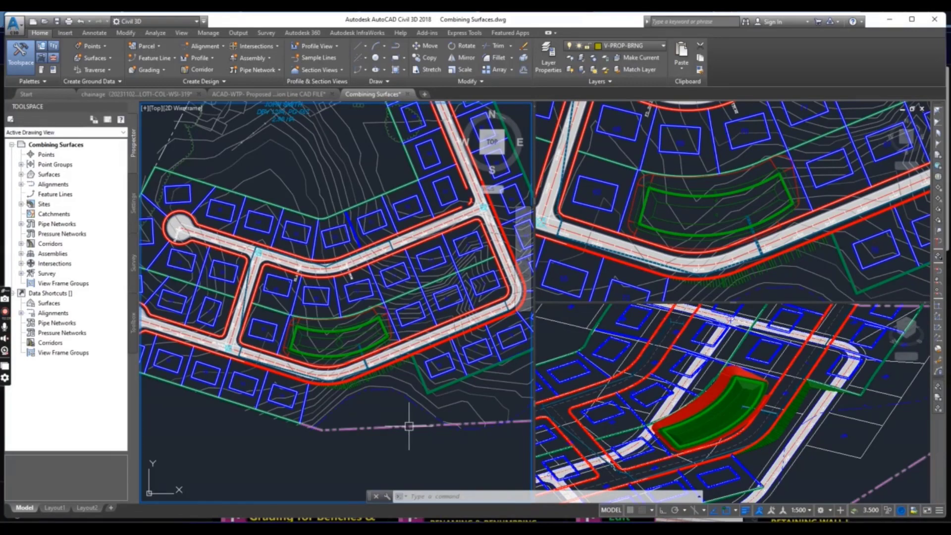
Recentre the Top viewport on the pond and lots, then list the drawing's six surfaces in Prospector.
scroll(337, 391, "up", 5)
scroll(391, 384, "down", 6)
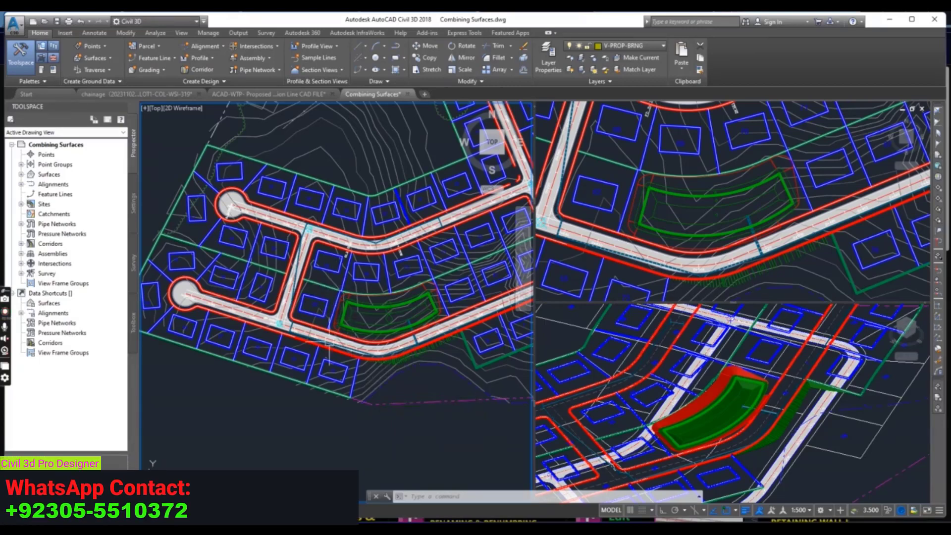
scroll(372, 361, "down", 4)
scroll(352, 378, "up", 2)
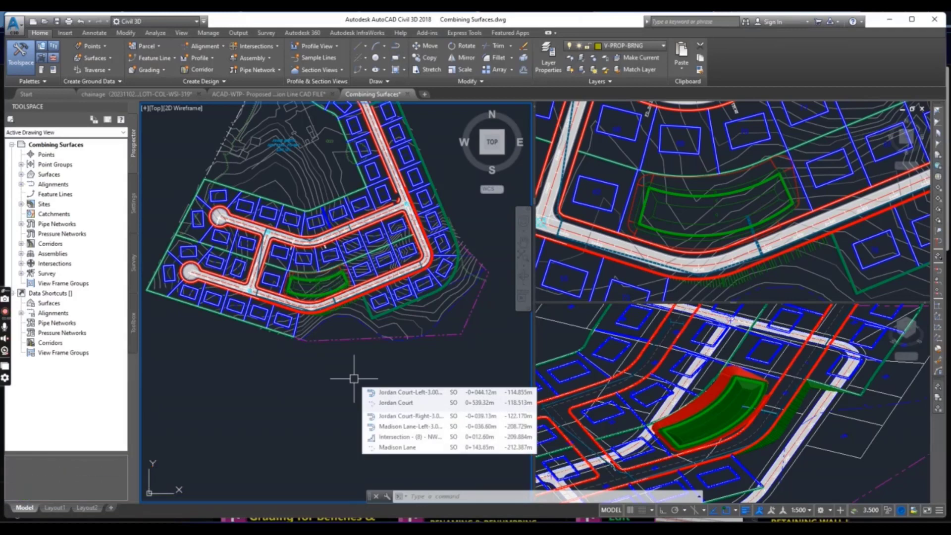
scroll(334, 317, "up", 3)
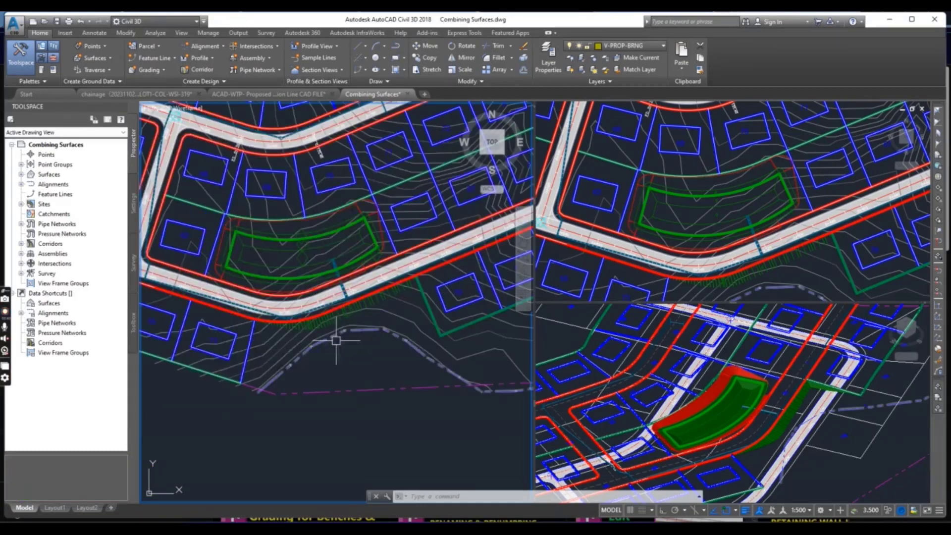
scroll(210, 334, "up", 4)
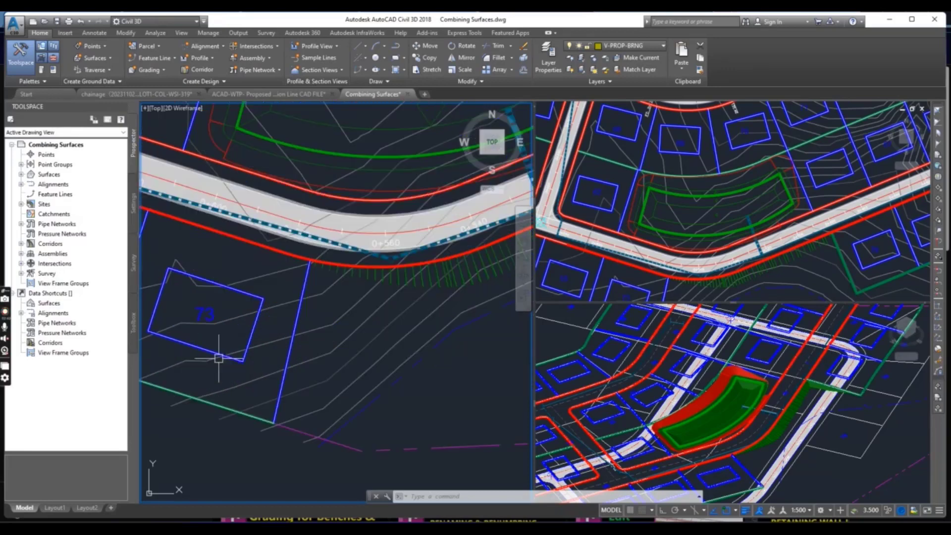
scroll(208, 326, "down", 5)
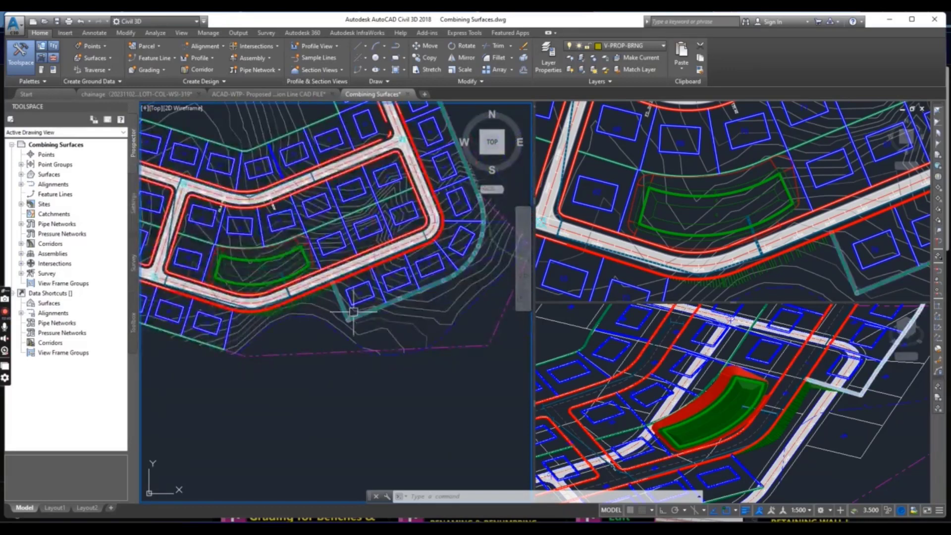
scroll(334, 326, "up", 4)
middle_click_drag(206, 339, 272, 336)
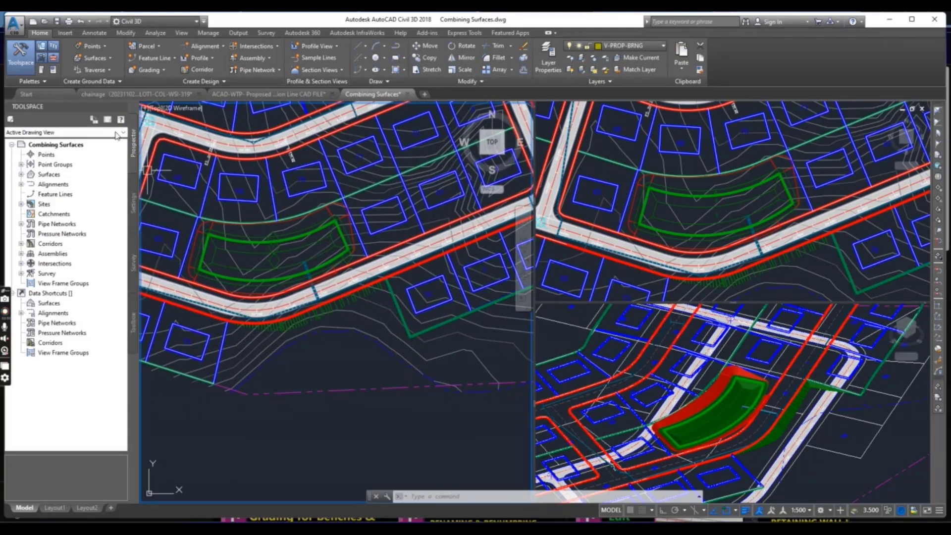
left_click(21, 174)
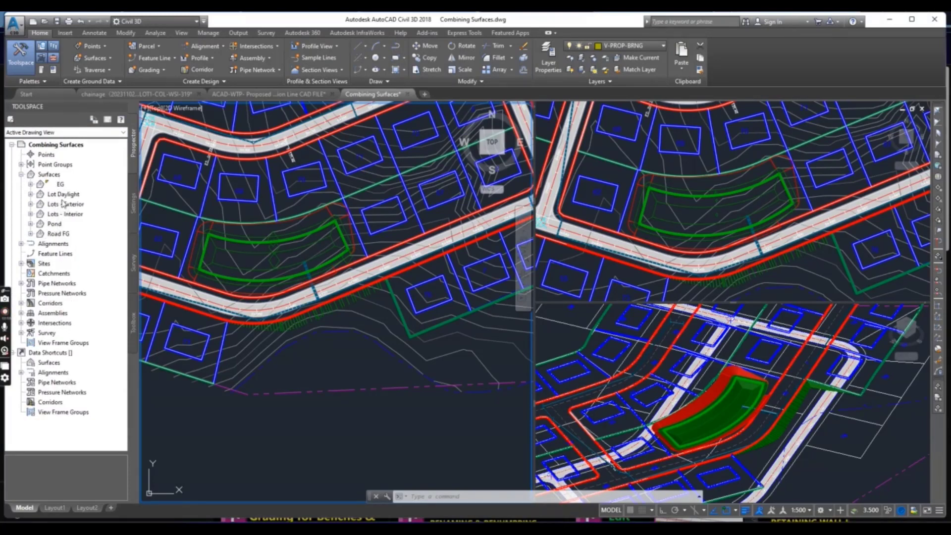
Create a new TIN surface named FG from the Prospector Surfaces collection.
left_click(47, 175)
right_click(47, 176)
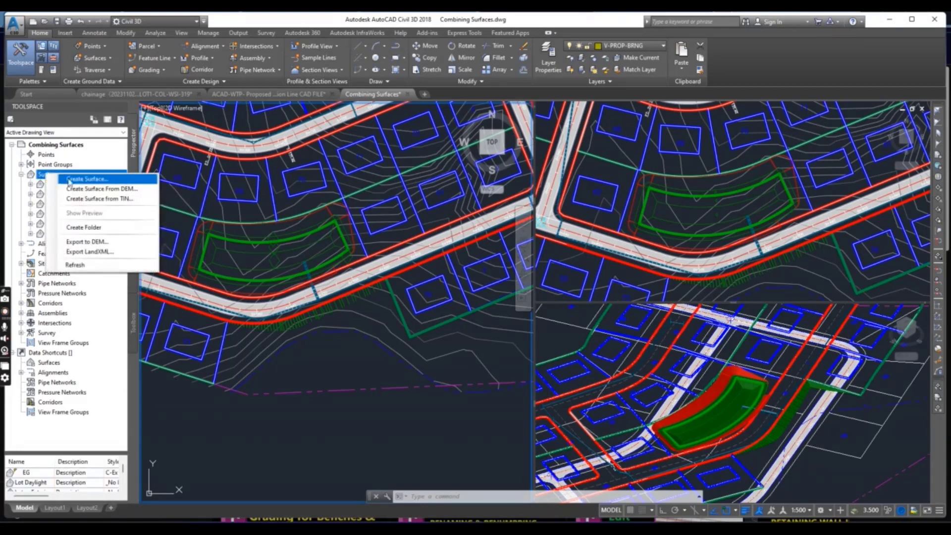
left_click(85, 180)
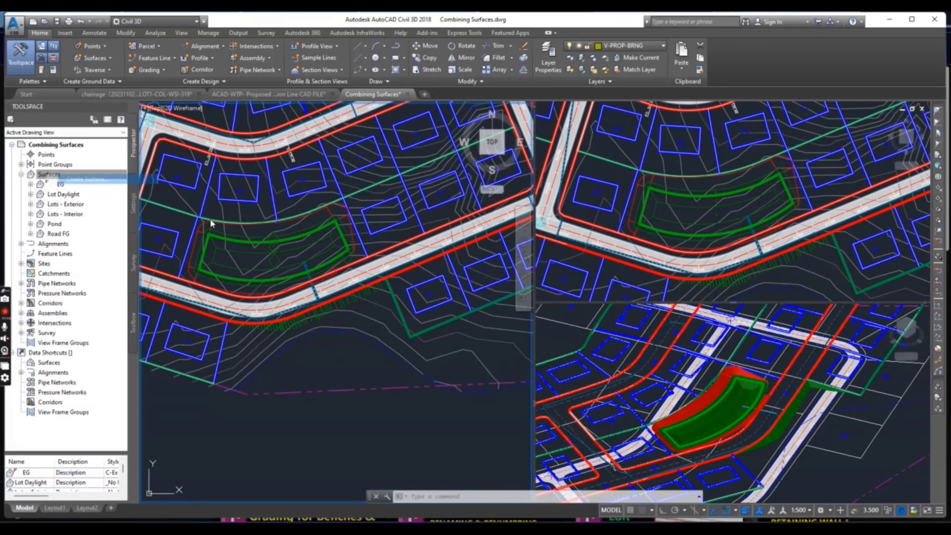
left_click(528, 238)
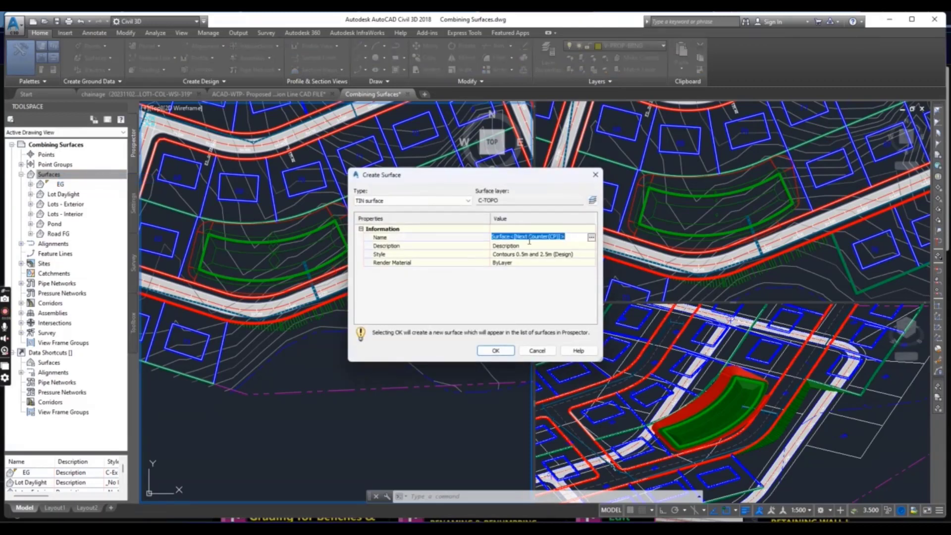
type("FG")
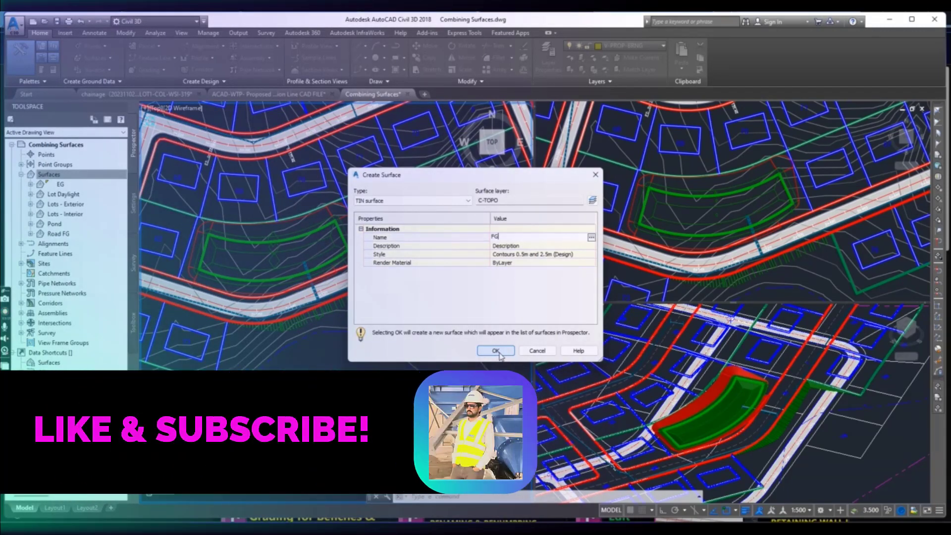
left_click(497, 351)
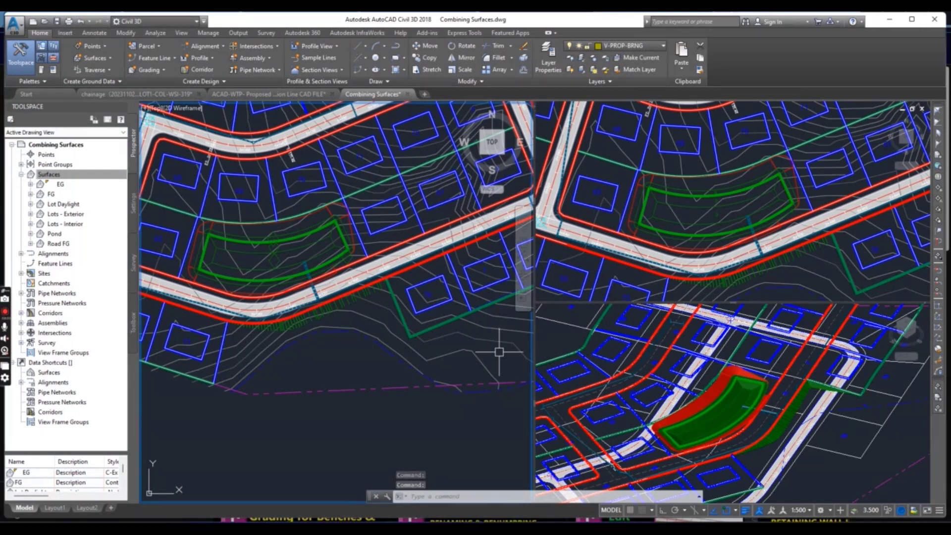
Add a Paste edit under FG's Definition that pastes in the Lots - Exterior surface.
left_click(30, 194)
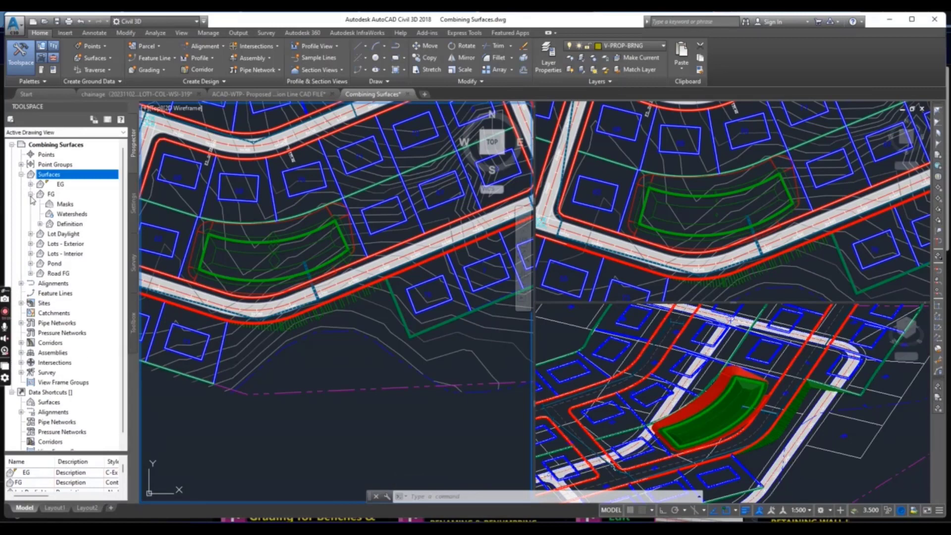
left_click(40, 224)
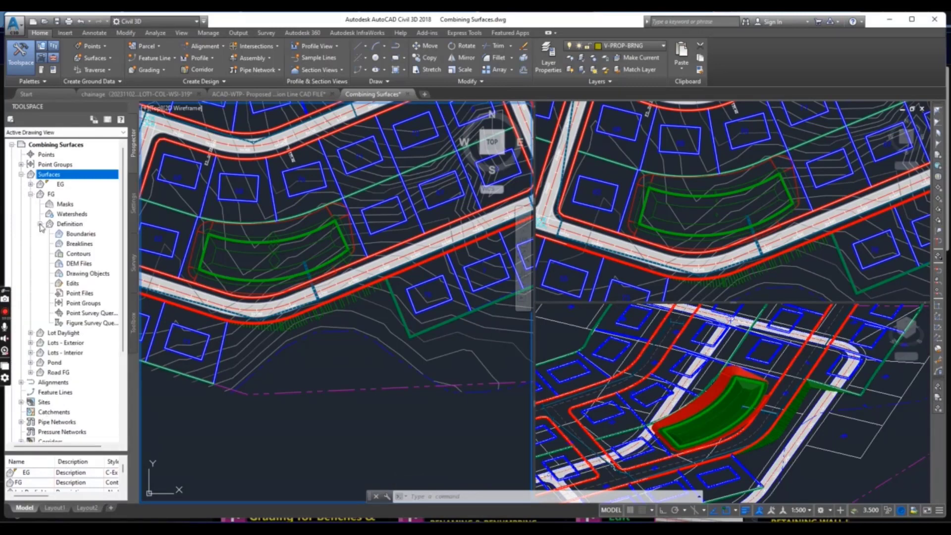
left_click(74, 284)
right_click(75, 286)
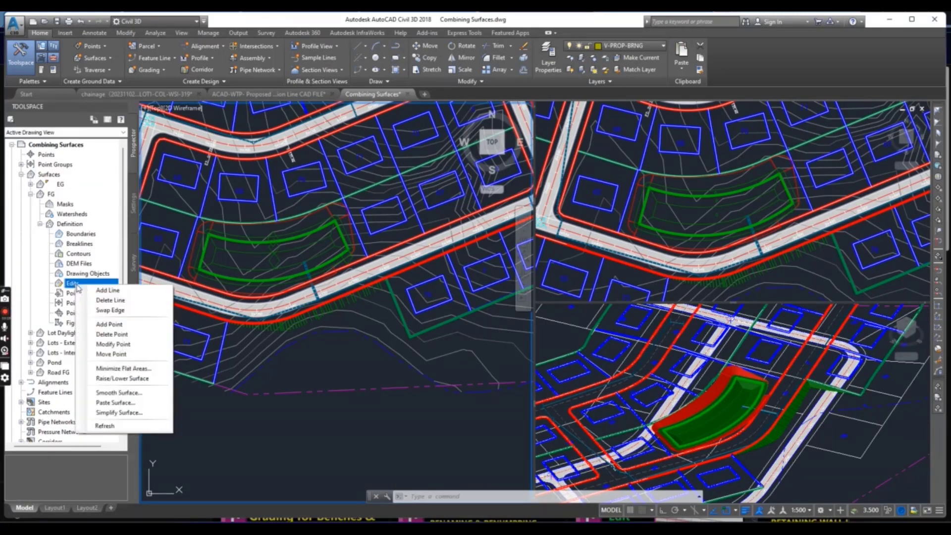
left_click(113, 403)
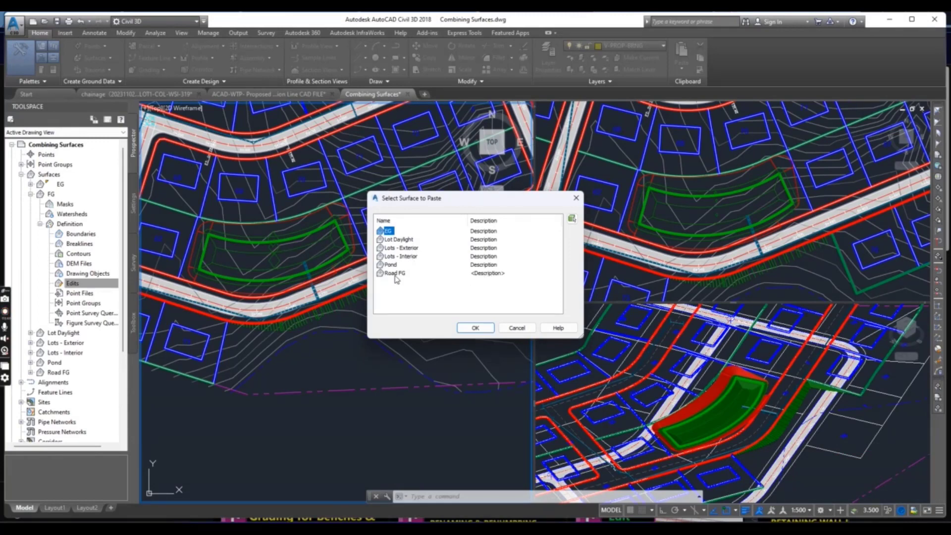
left_click(409, 251)
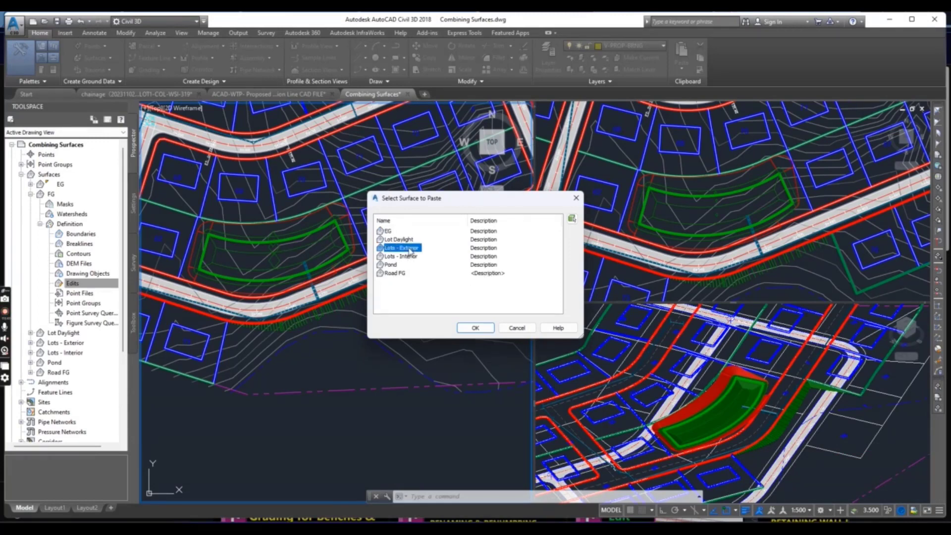
left_click(475, 328)
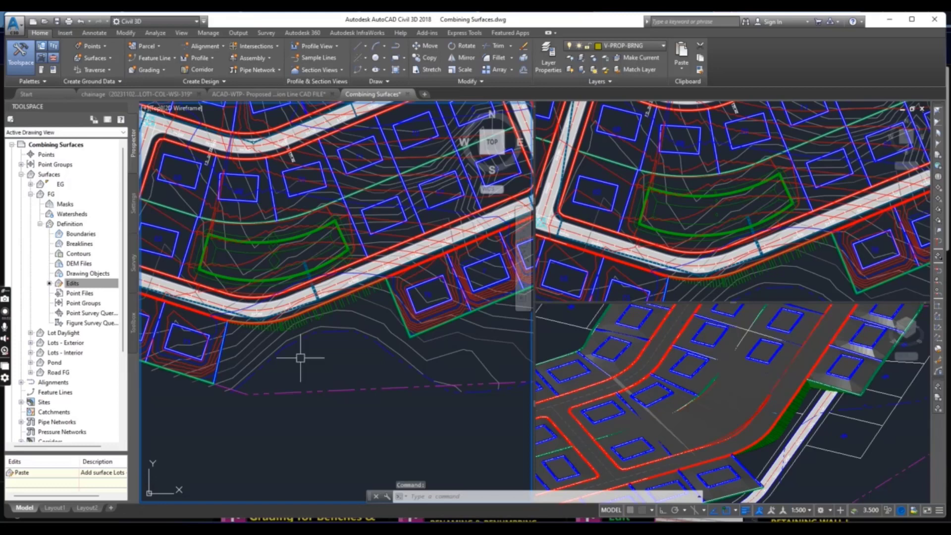
Pan the plan view to the road and lot 76, then select the FG surface.
mouse_move(386, 267)
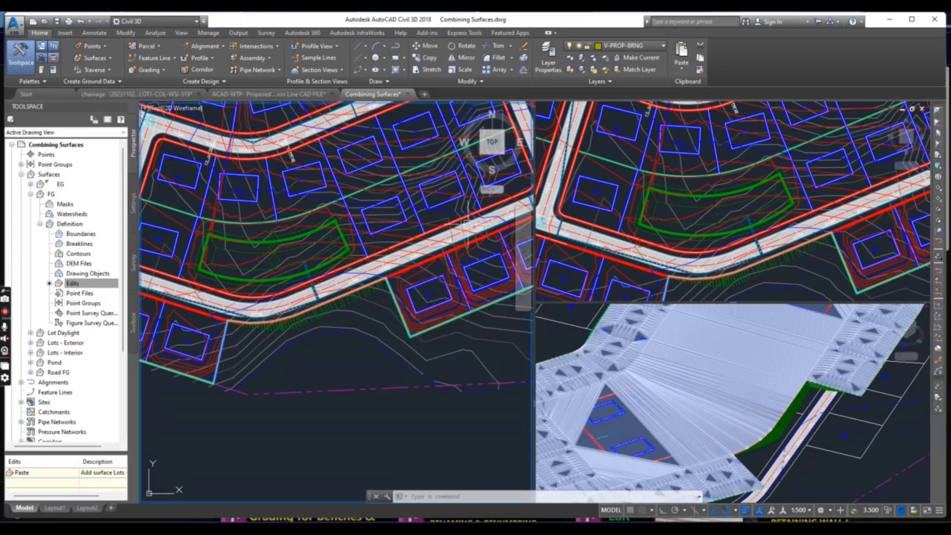
mouse_move(448, 242)
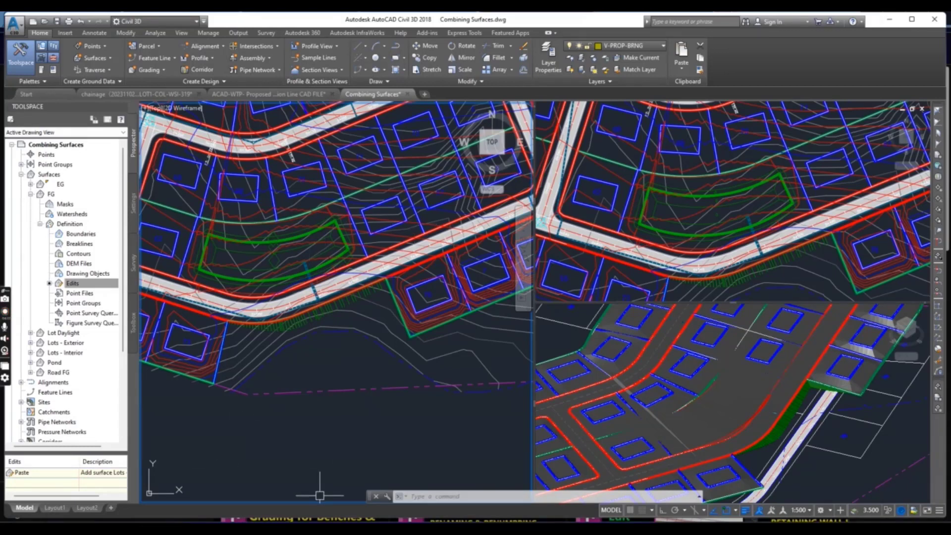
left_click(317, 466)
left_click(257, 460)
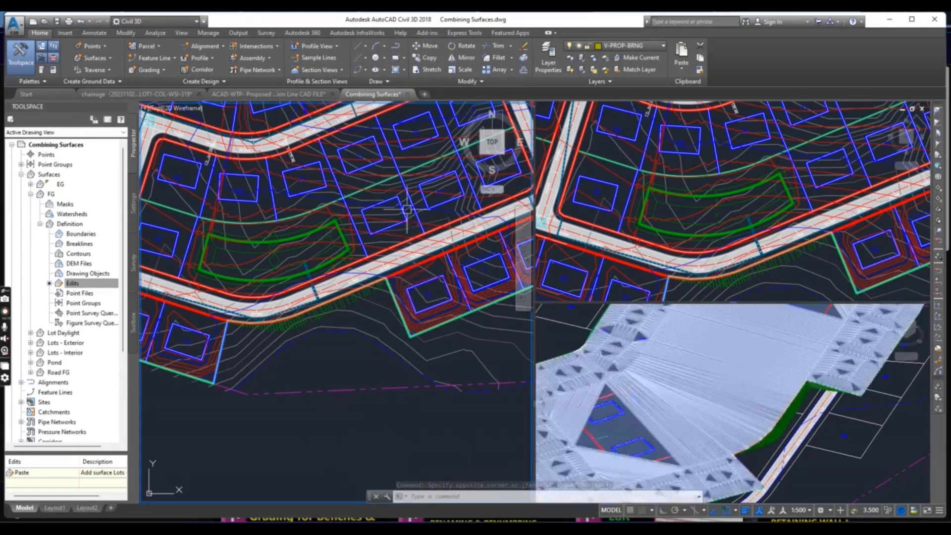
scroll(406, 209, "up", 4)
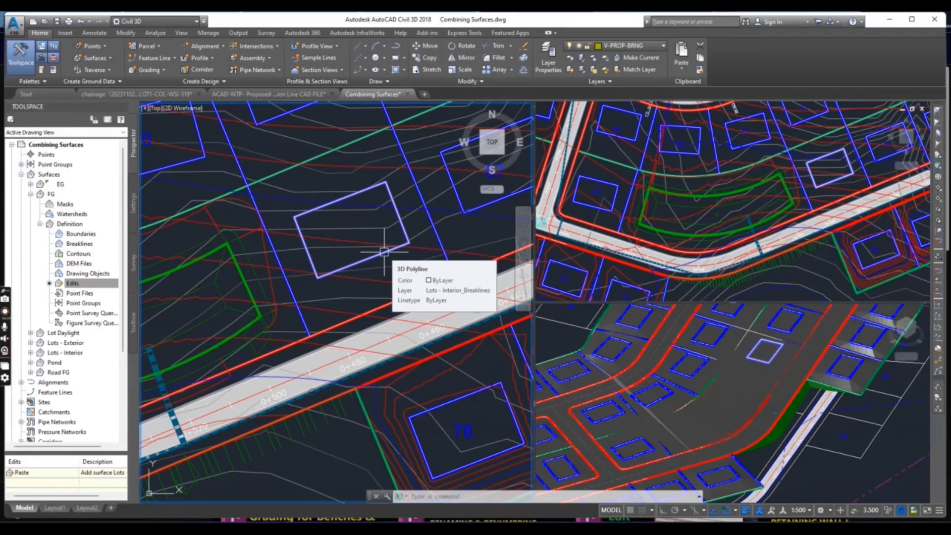
scroll(329, 303, "up", 3)
scroll(393, 356, "down", 3)
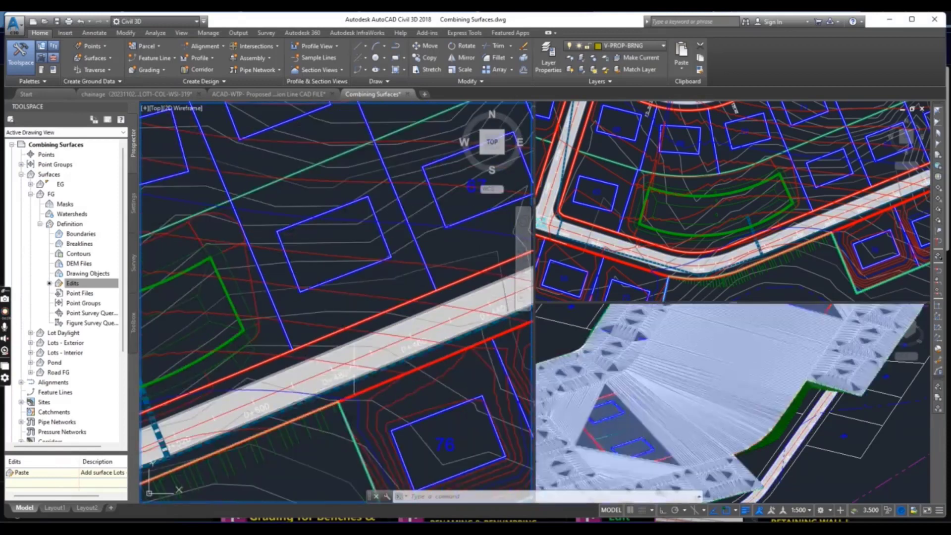
middle_click_drag(354, 369, 349, 310)
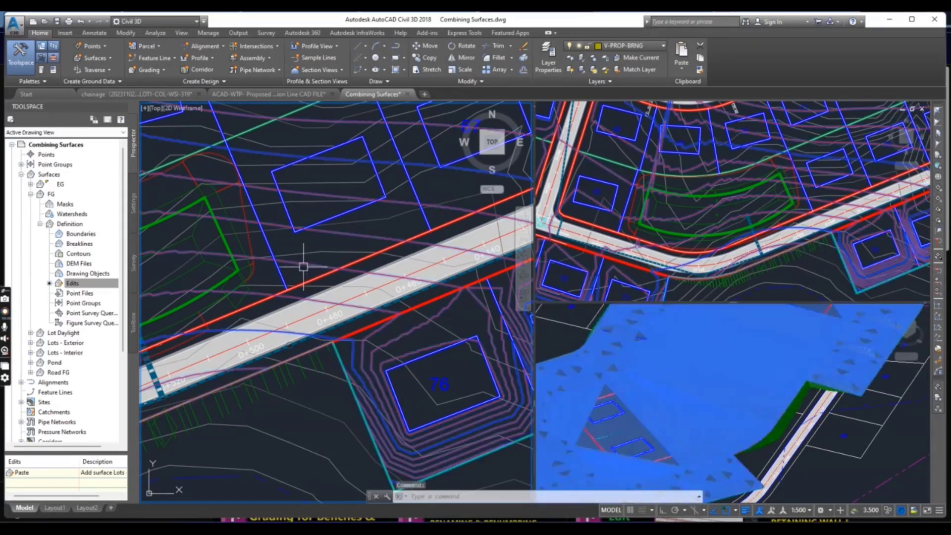
left_click(303, 266)
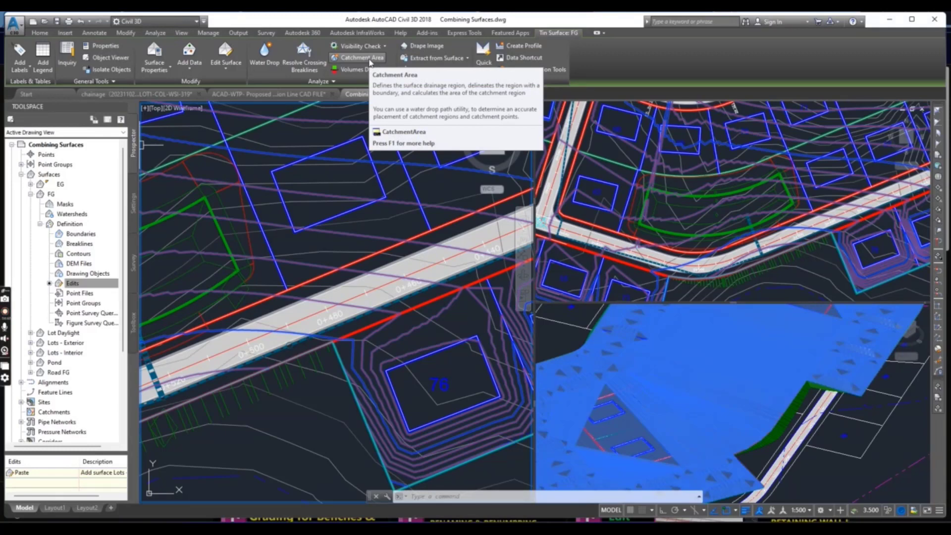
Paste the Road FG surface into FG using Edit Surface > Paste Surface.
left_click(225, 55)
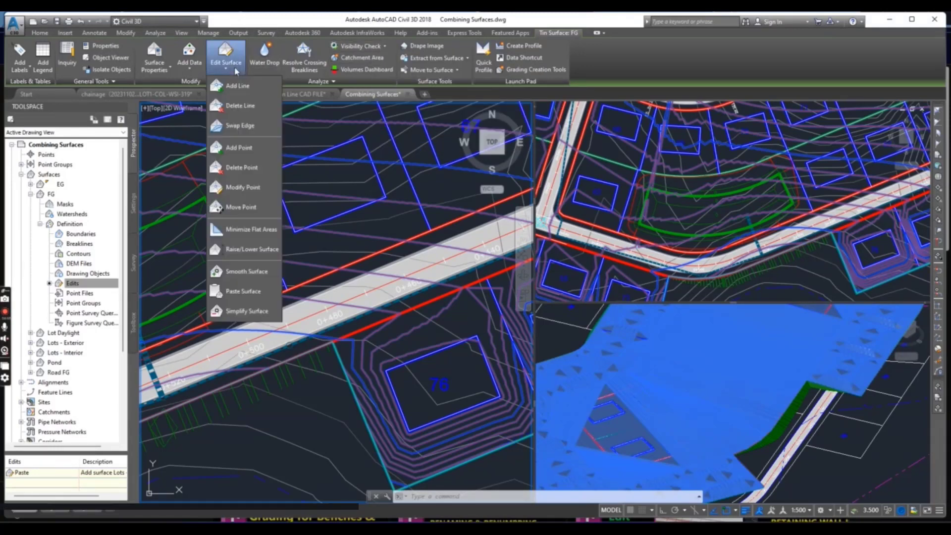
left_click(259, 296)
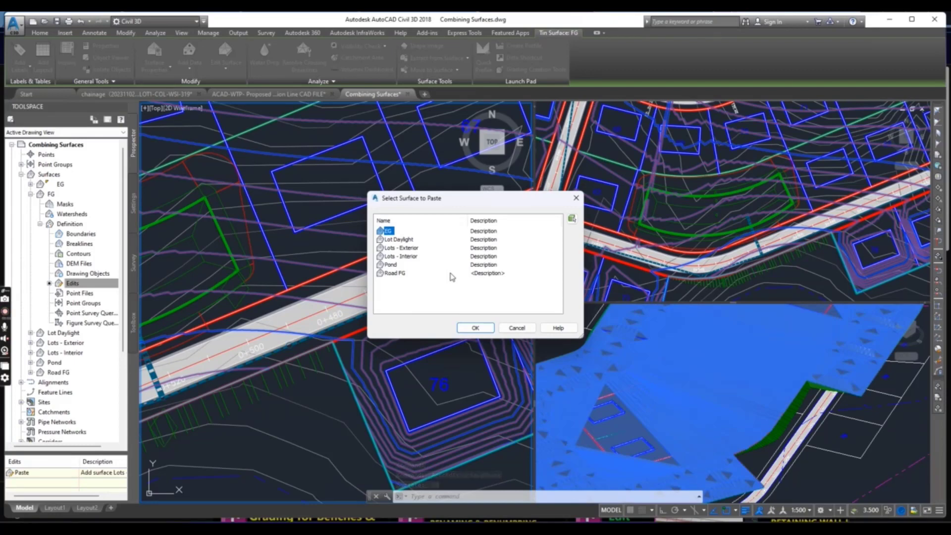
left_click(394, 276)
left_click(475, 328)
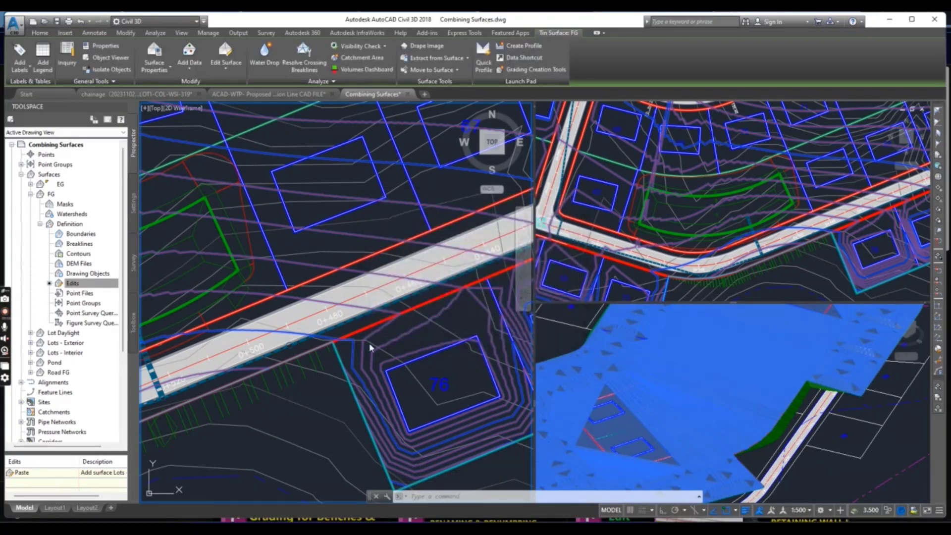
scroll(328, 362, "down", 1)
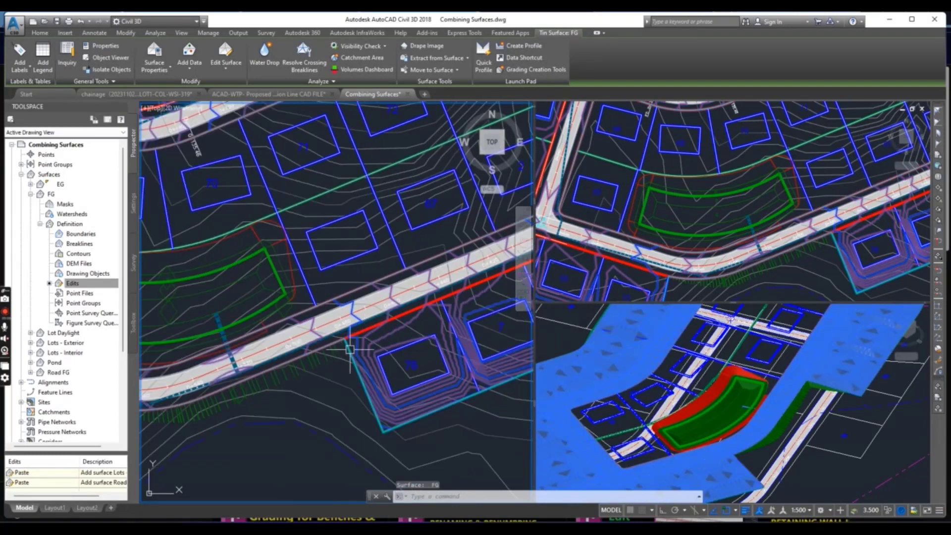
scroll(324, 350, "up", 1)
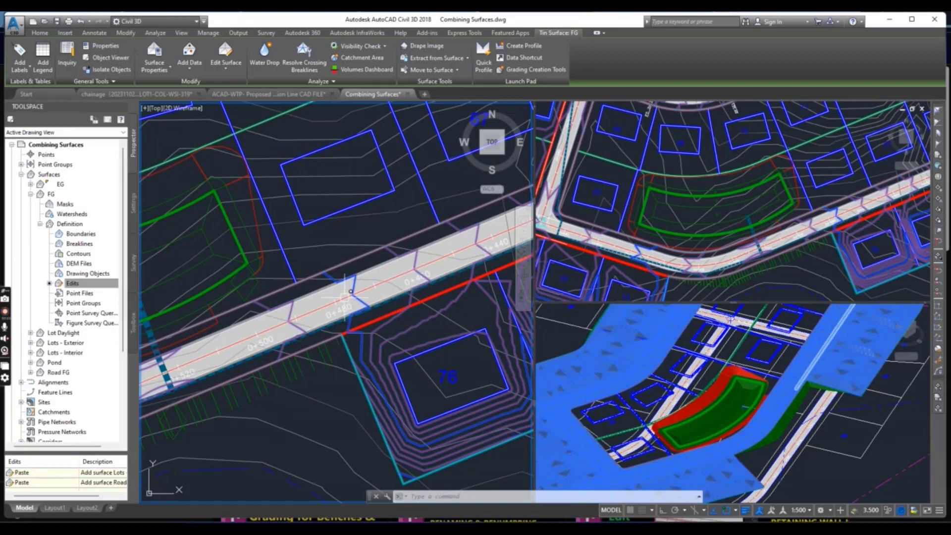
scroll(405, 319, "up", 2)
scroll(378, 313, "down", 1)
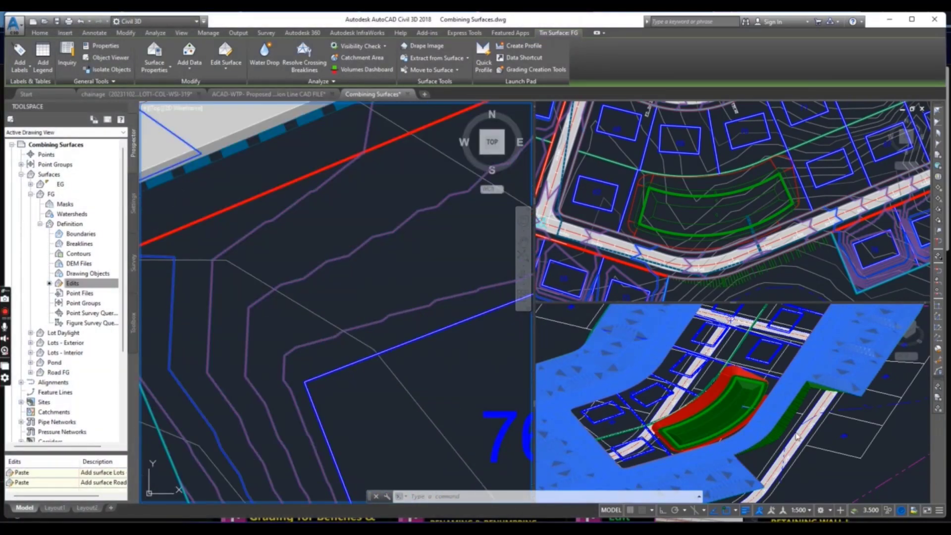
left_click(792, 431)
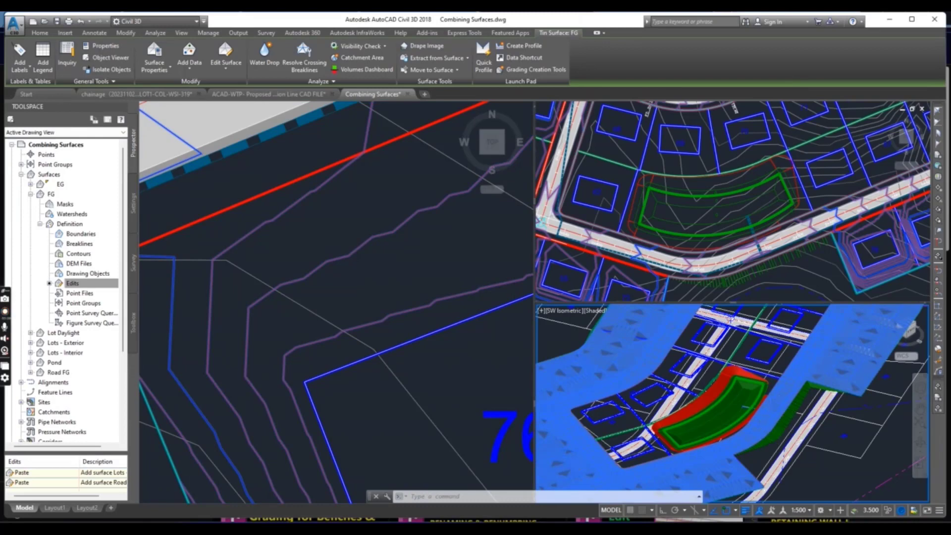
scroll(767, 424, "up", 2)
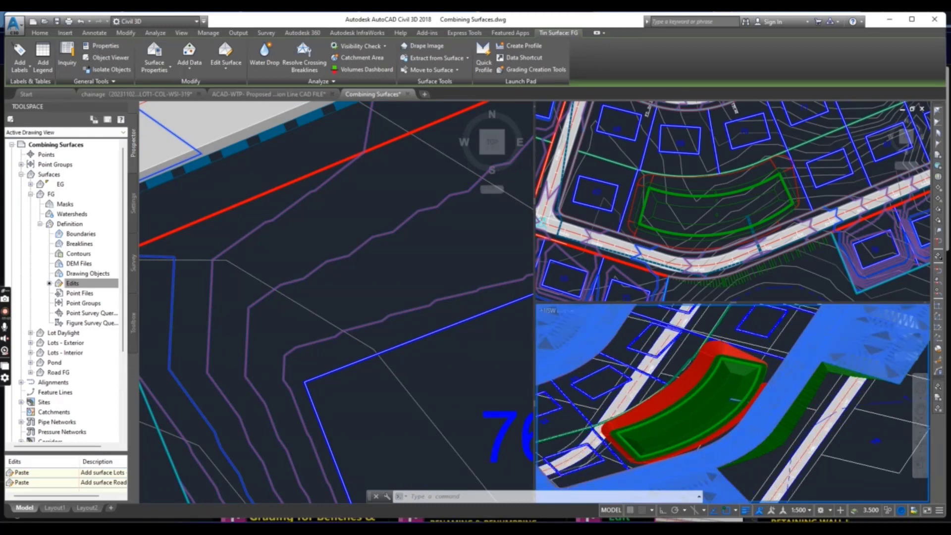
scroll(767, 427, "up", 2)
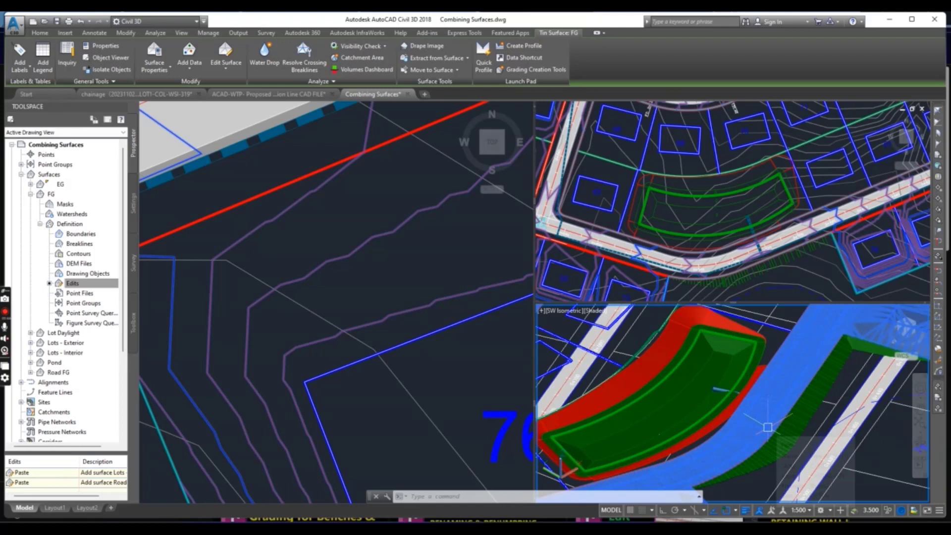
mouse_move(768, 427)
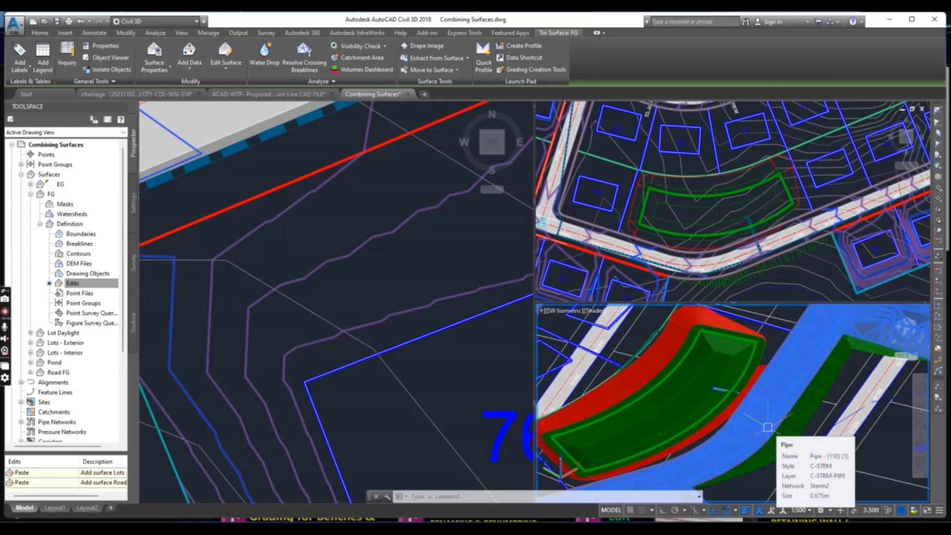
scroll(694, 386, "up", 2)
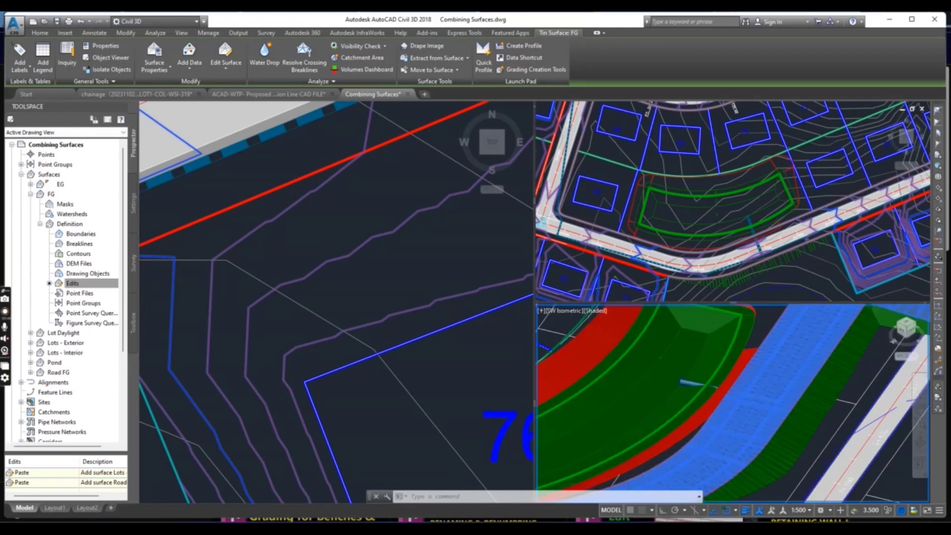
scroll(803, 395, "up", 2)
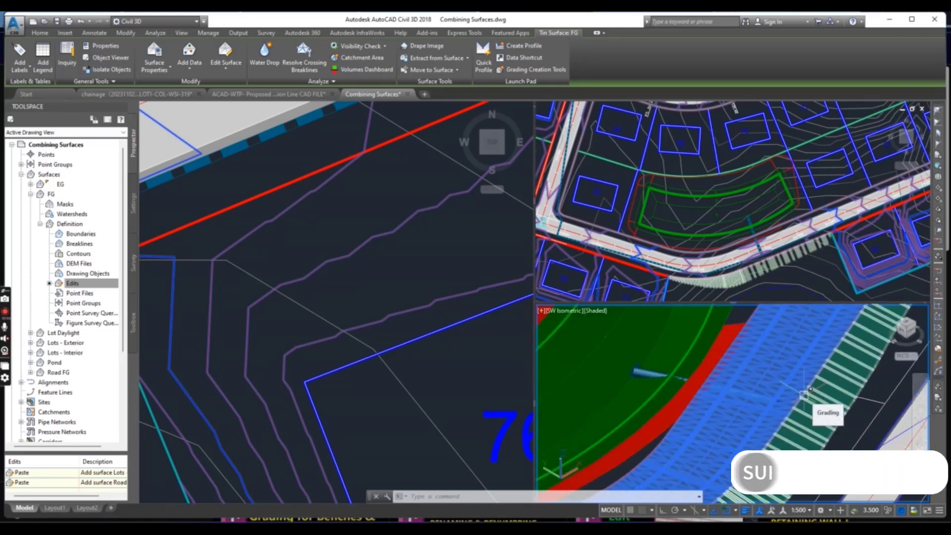
left_click(804, 395)
key("Delete")
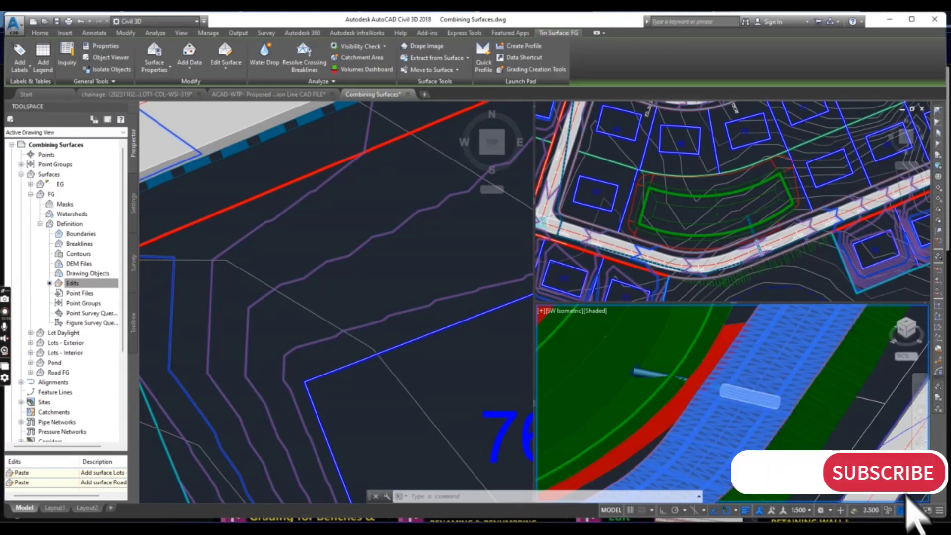
scroll(733, 403, "down", 3)
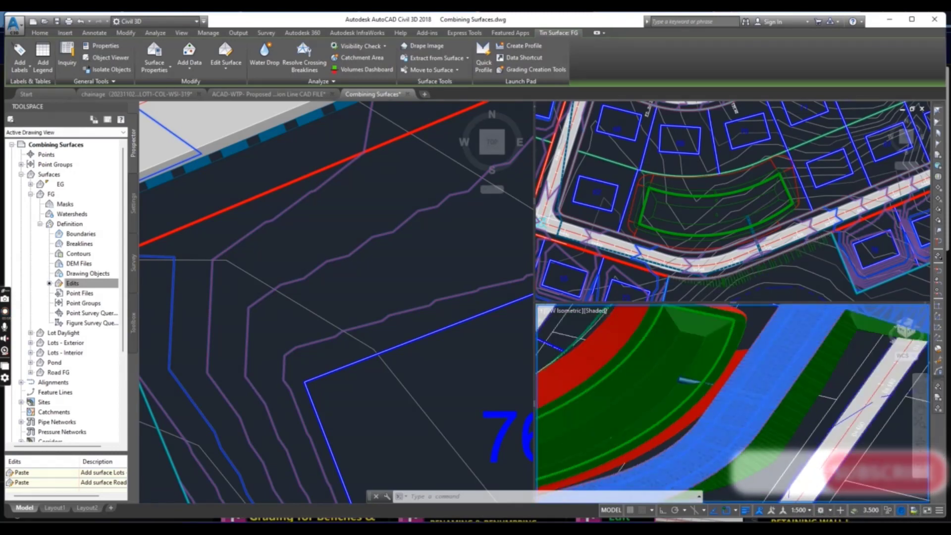
scroll(756, 392, "down", 2)
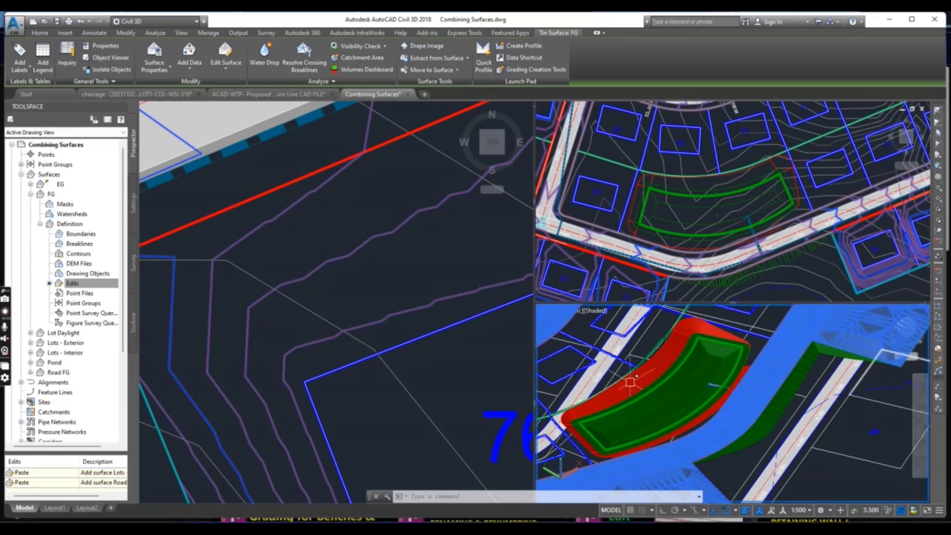
scroll(733, 397, "down", 2)
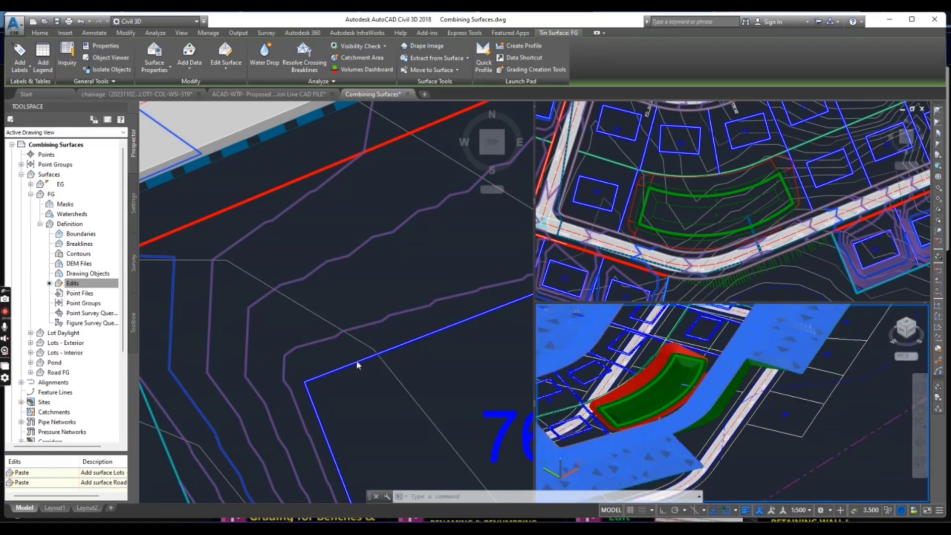
left_click(474, 377)
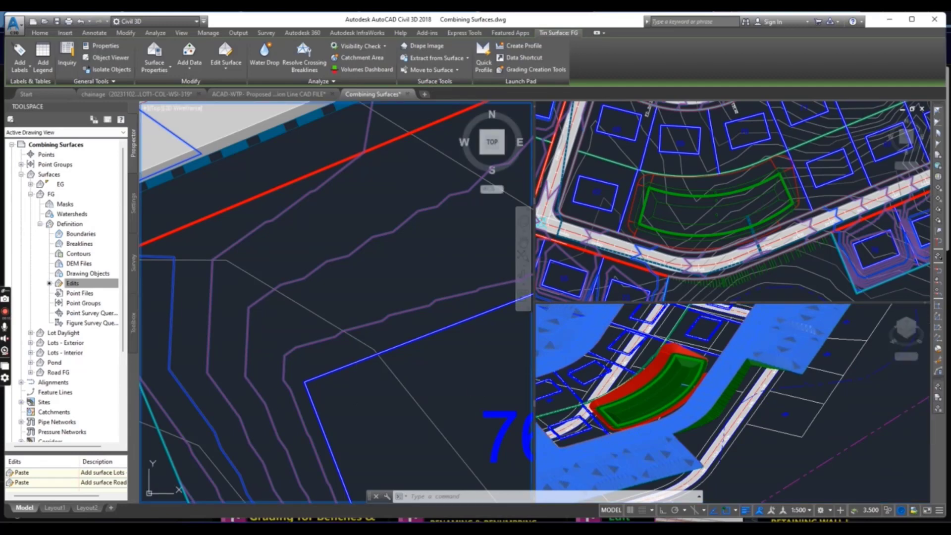
scroll(361, 334, "down", 6)
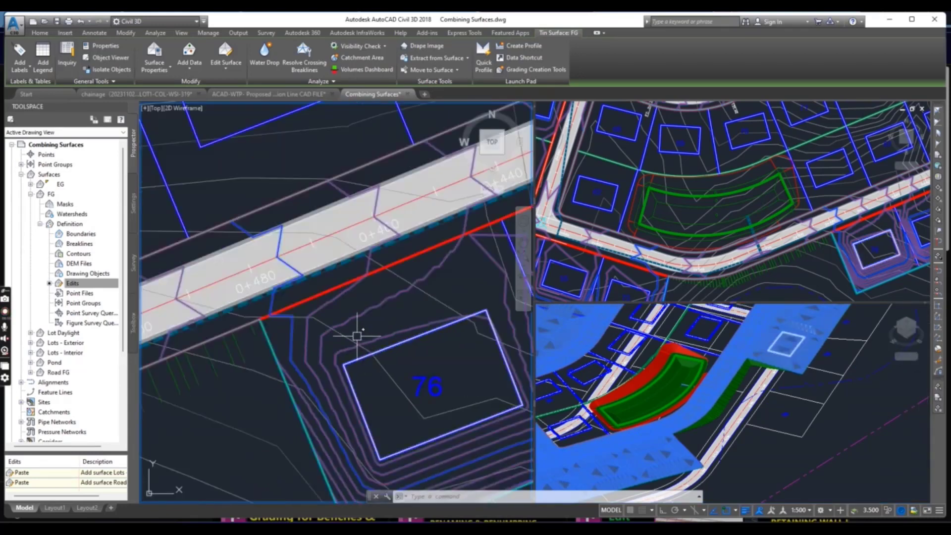
mouse_move(368, 292)
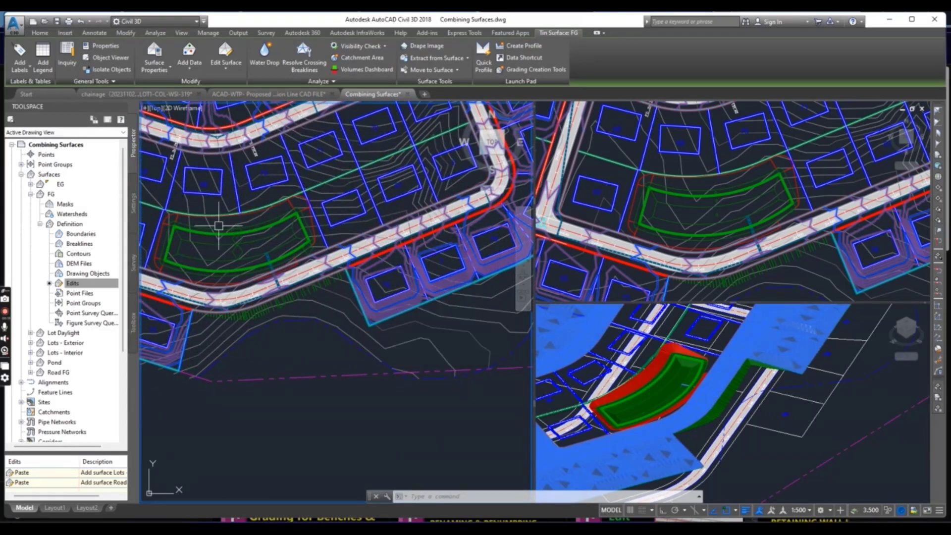
Paste the Pond surface into FG using Edit Surface > Paste Surface.
left_click(226, 58)
left_click(236, 291)
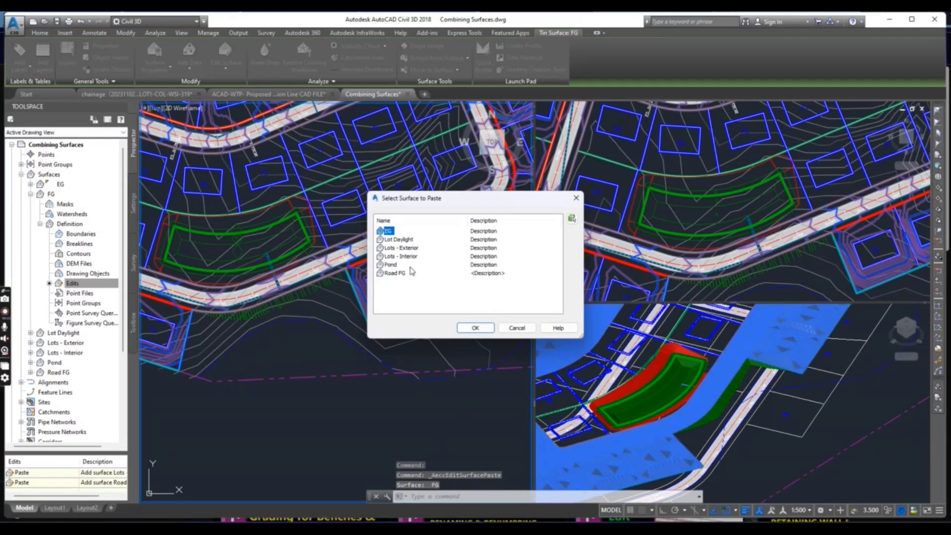
left_click(391, 266)
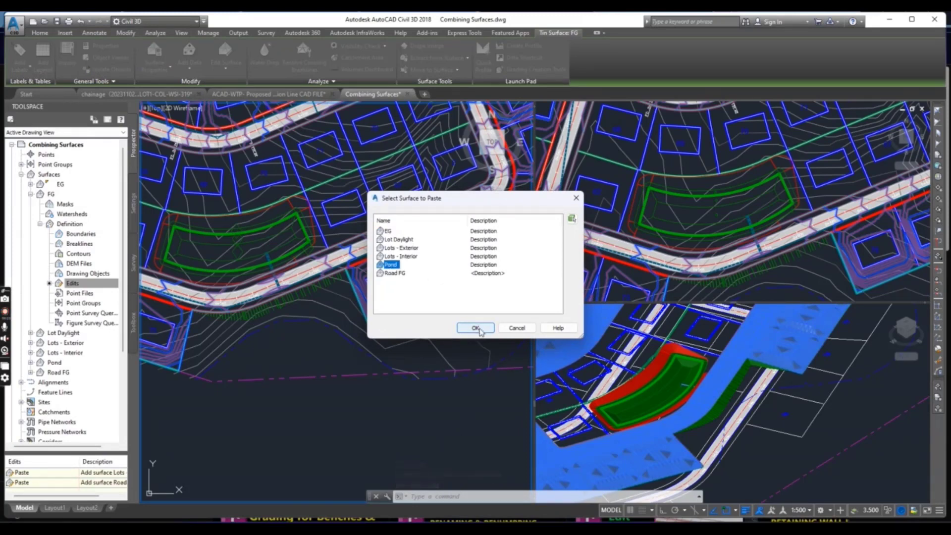
left_click(476, 328)
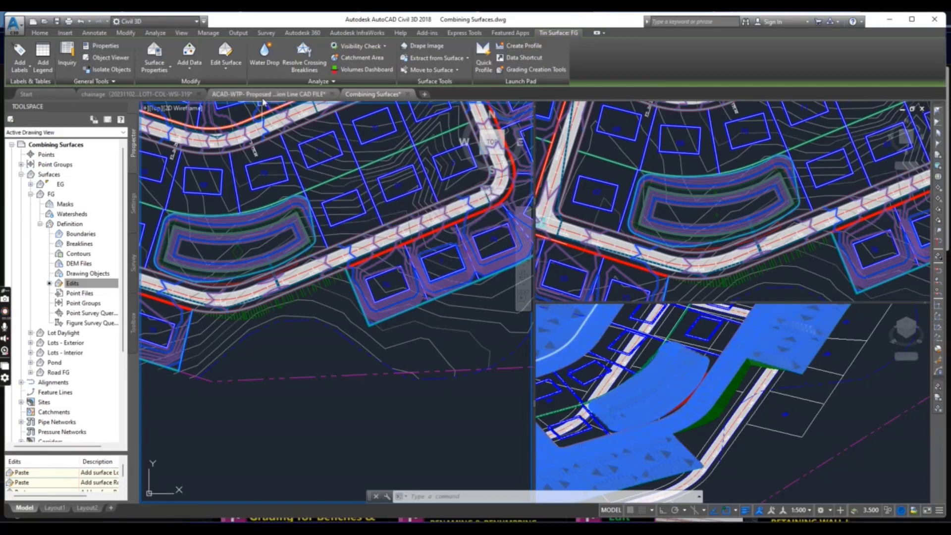
Paste the Lots - Interior surface into FG as another Paste edit.
left_click(233, 69)
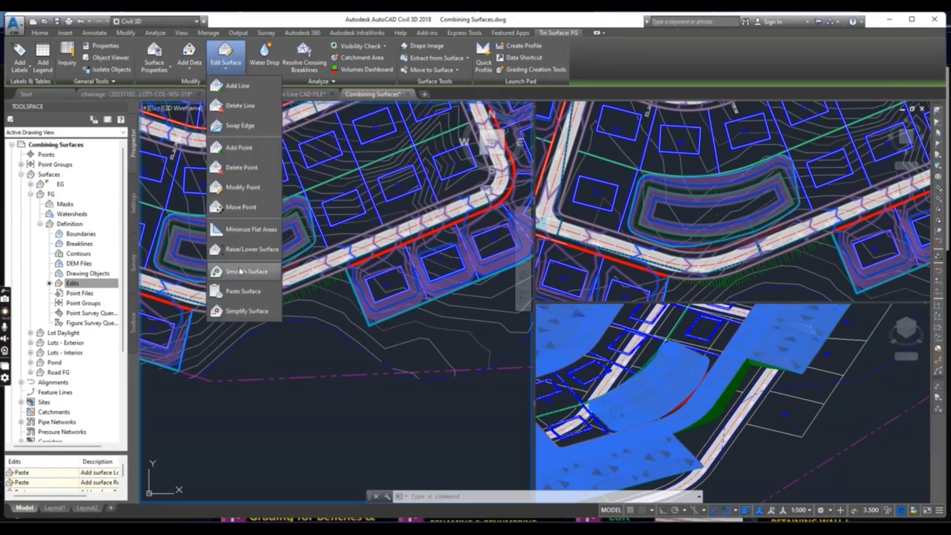
left_click(235, 293)
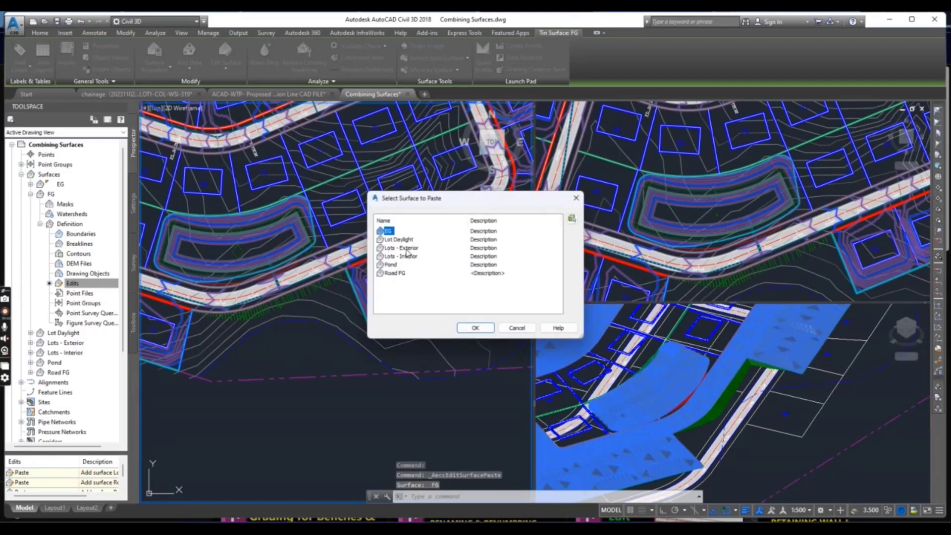
left_click(406, 255)
left_click(475, 328)
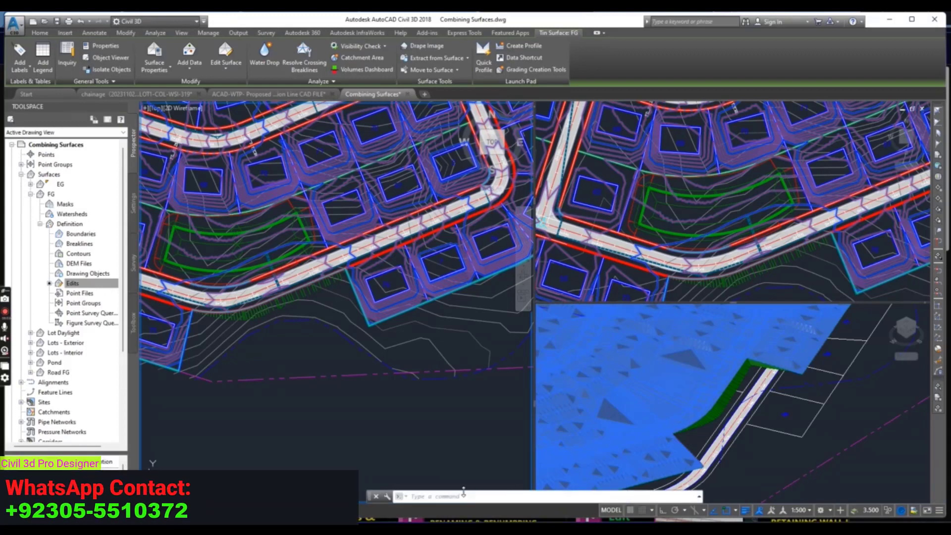
Cancel the running command and select the FG surface in the plan view.
key("Escape")
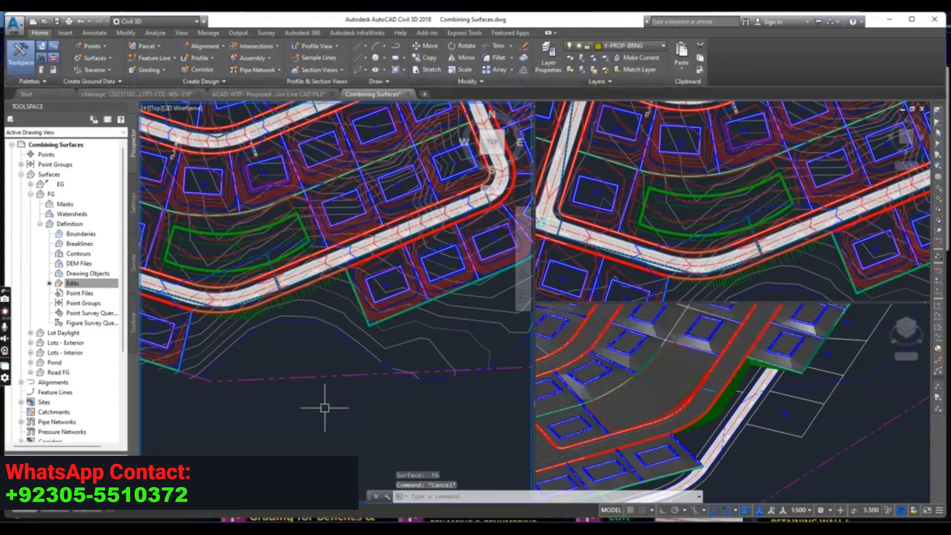
scroll(333, 282, "up", 3)
left_click(411, 250)
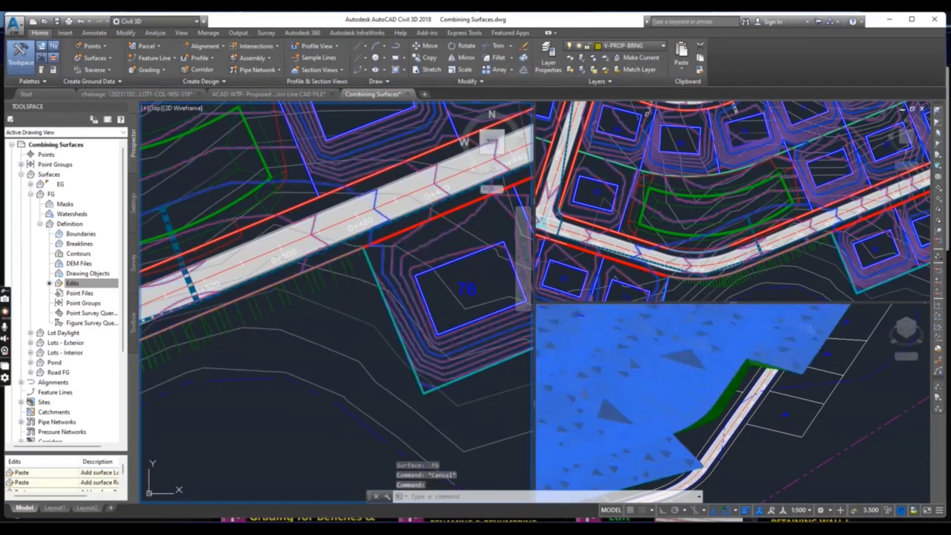
scroll(290, 187, "down", 2)
mouse_move(248, 94)
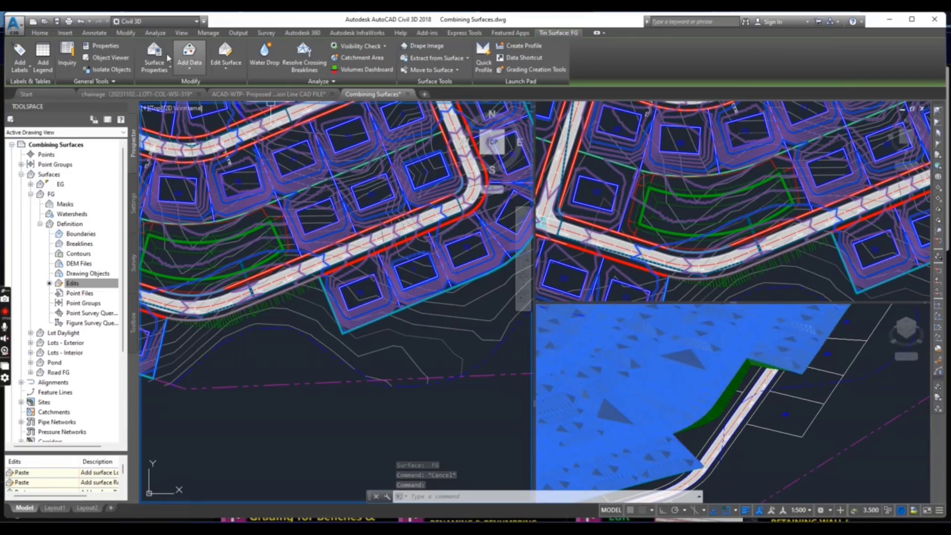
In FG's Surface Properties Definition, move the Lots - Interior paste above Pond and rebuild.
left_click(151, 49)
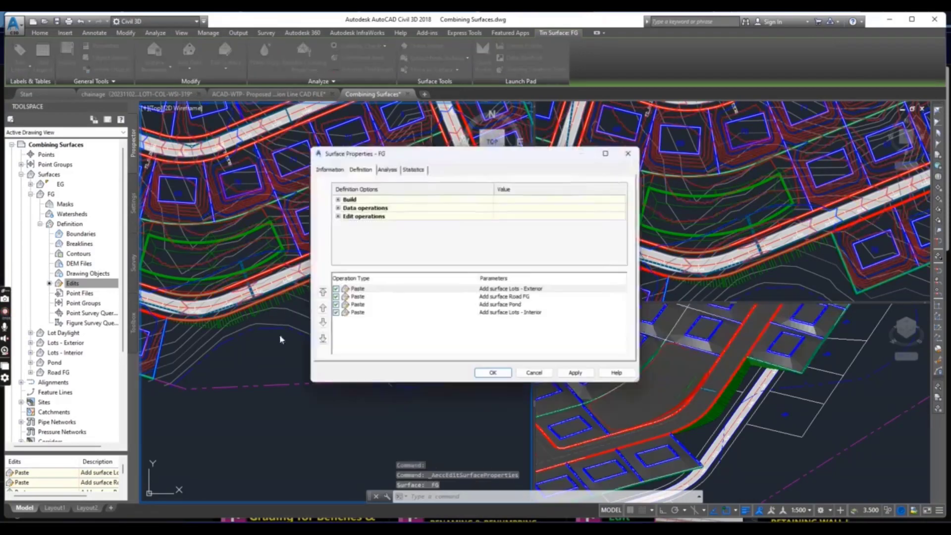
left_click(325, 171)
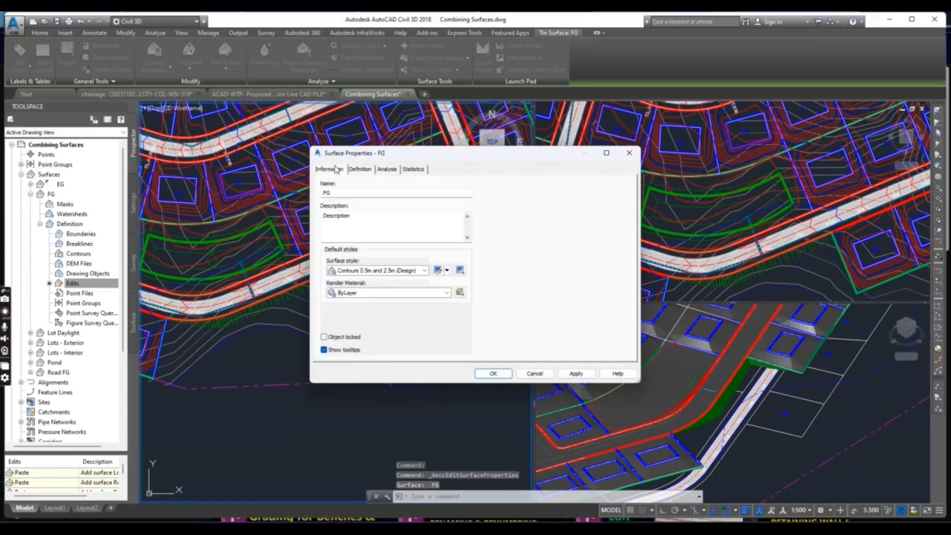
left_click(359, 171)
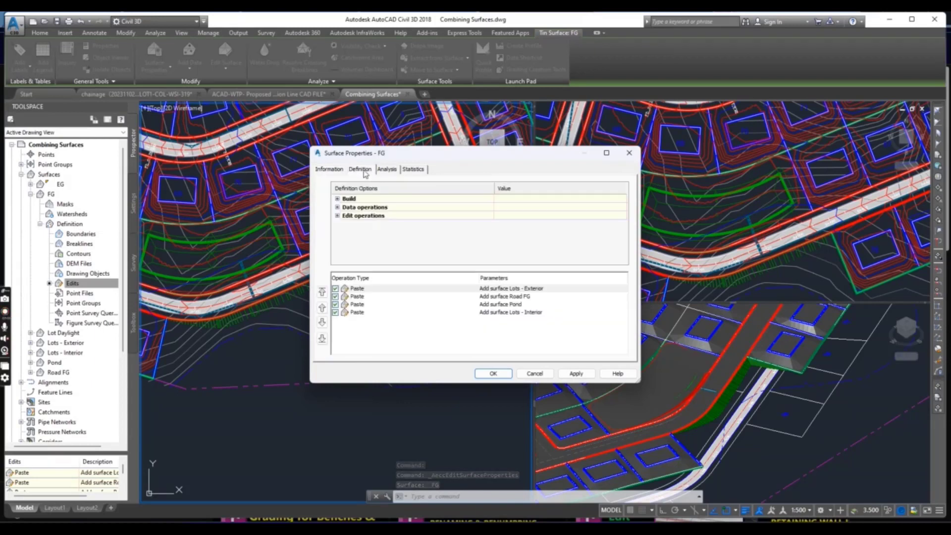
left_click(499, 313)
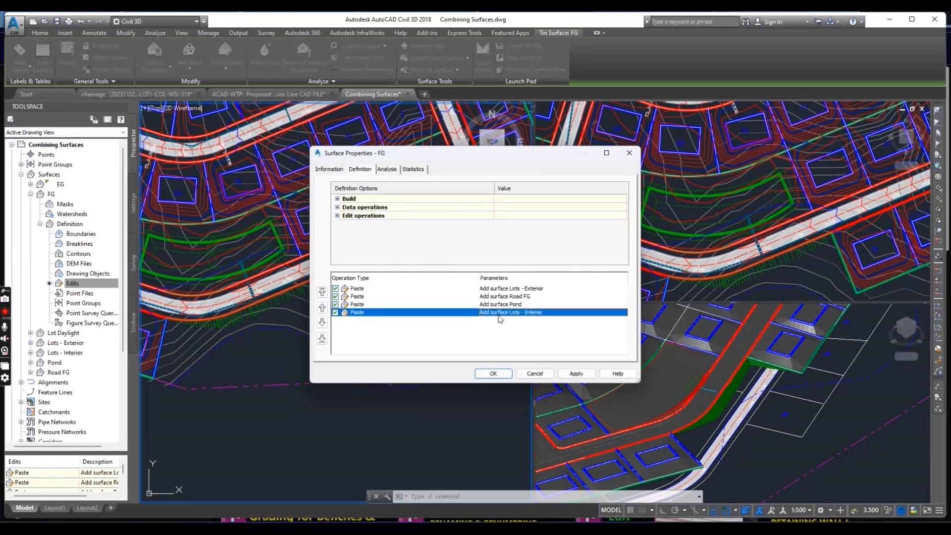
left_click(322, 309)
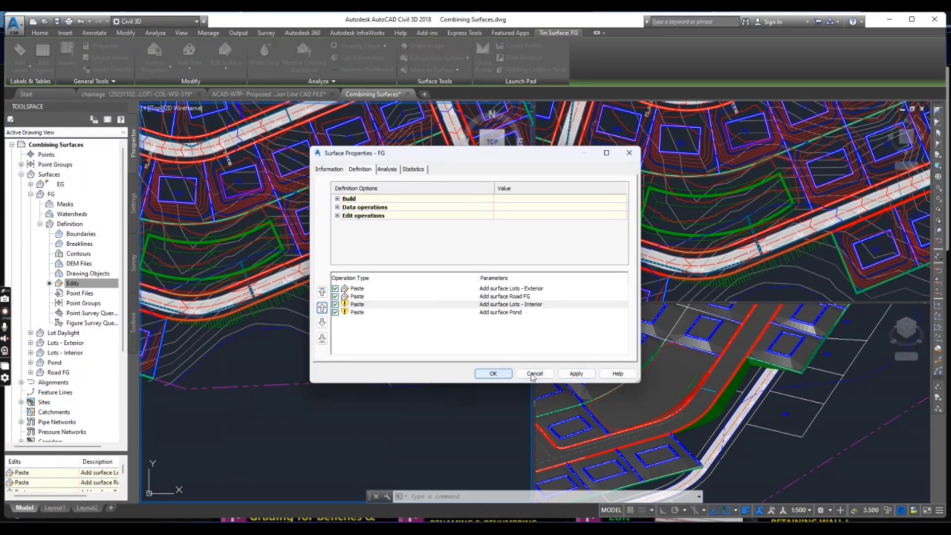
left_click(493, 375)
left_click(493, 374)
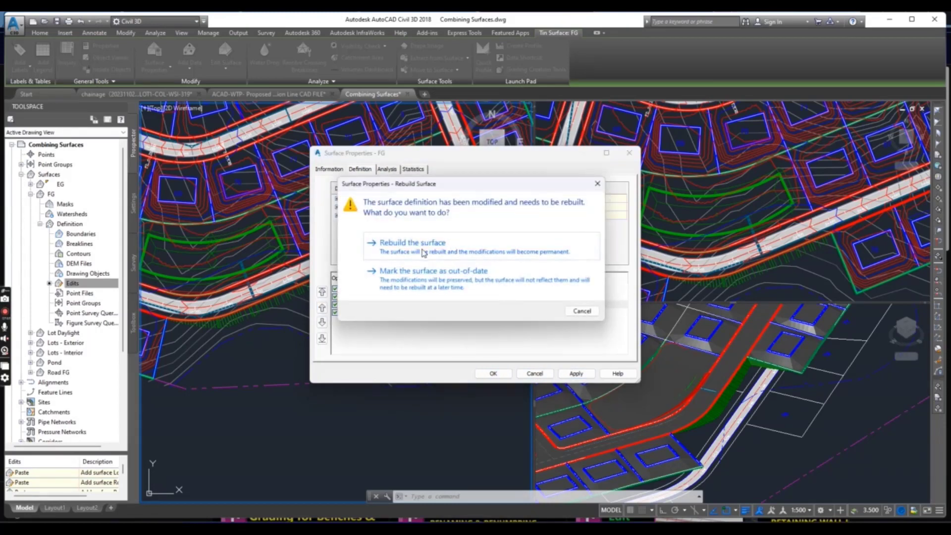
left_click(416, 253)
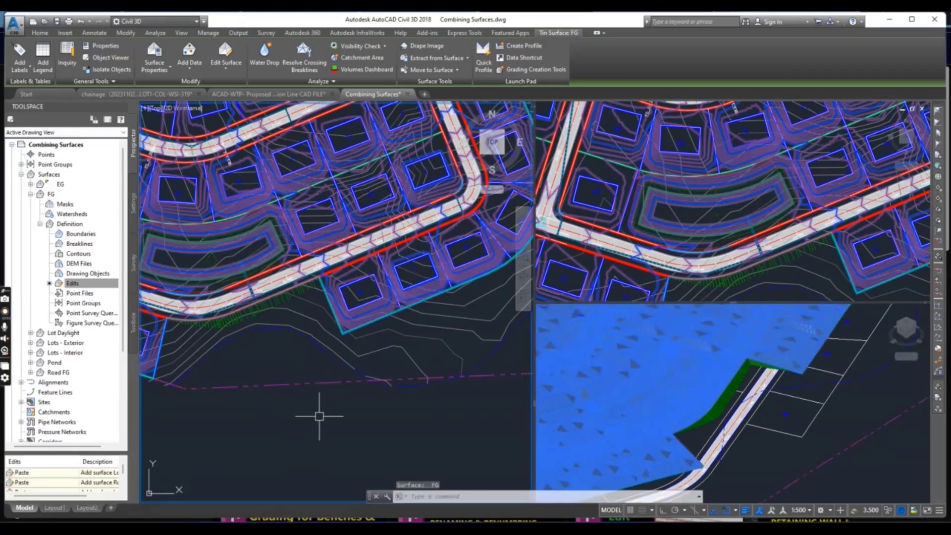
mouse_move(319, 417)
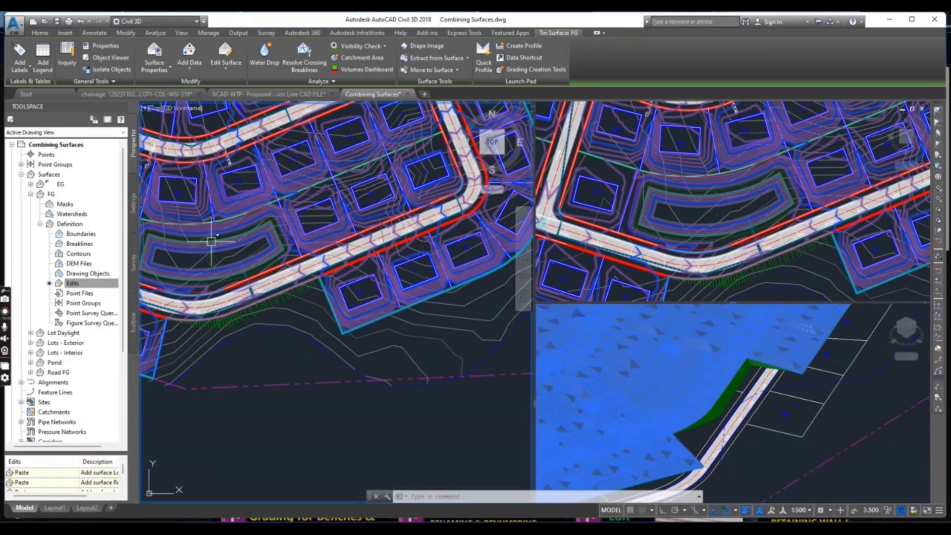
scroll(213, 253, "up", 1)
scroll(243, 249, "up", 1)
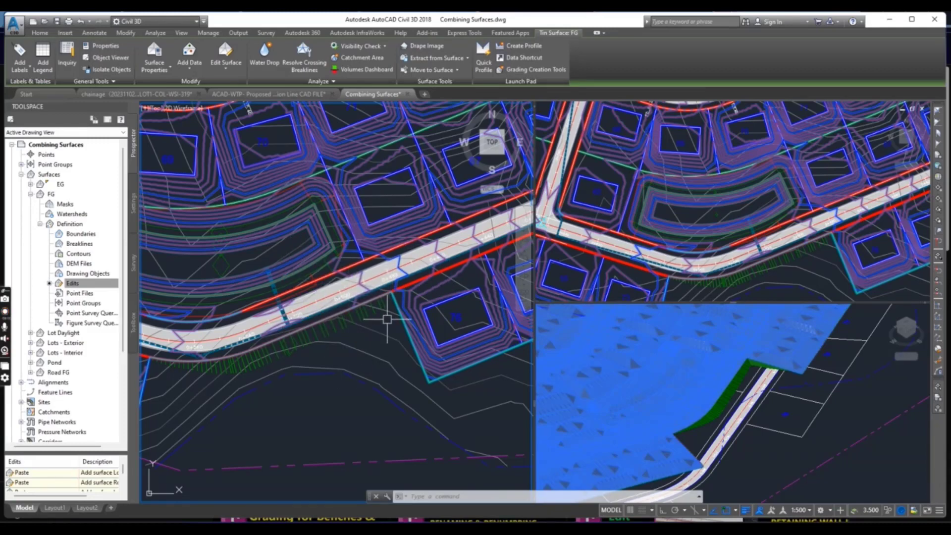
mouse_move(387, 319)
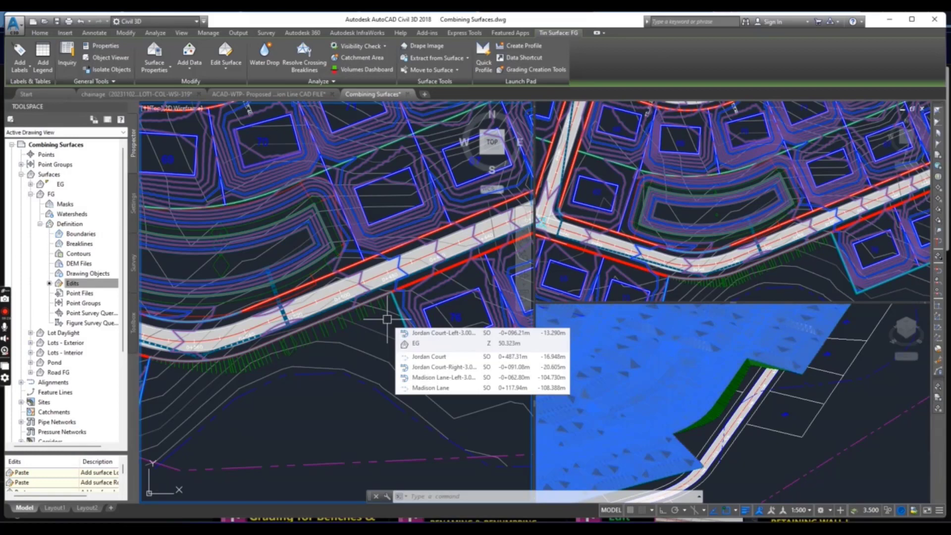
scroll(361, 376, "down", 2)
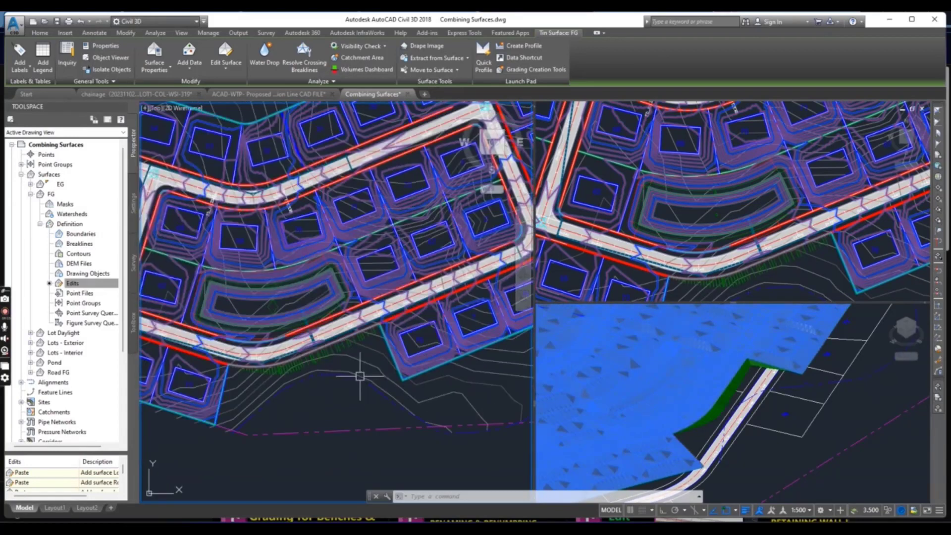
Paste the Lot Daylight surface into the FG surface with a Paste Surface edit.
mouse_move(326, 381)
left_click(225, 57)
left_click(243, 312)
left_click(405, 240)
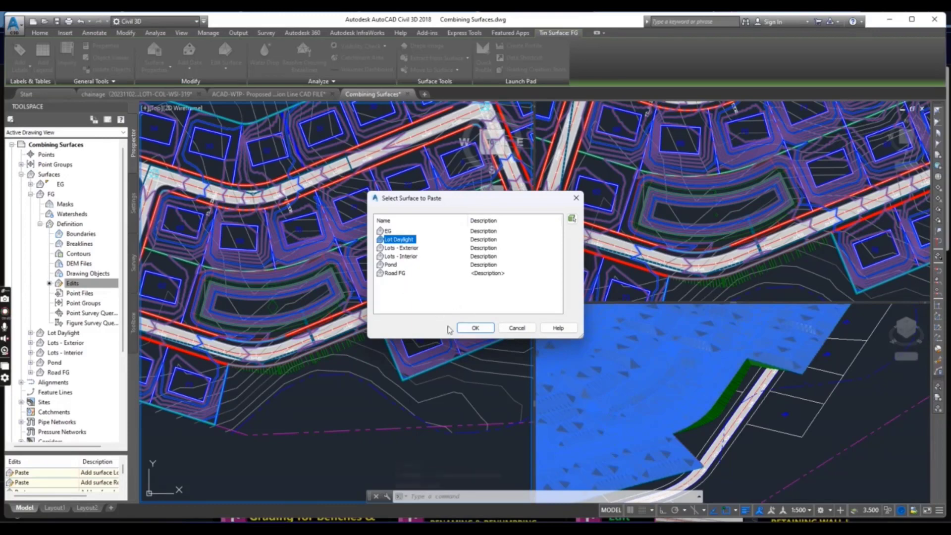
left_click(475, 329)
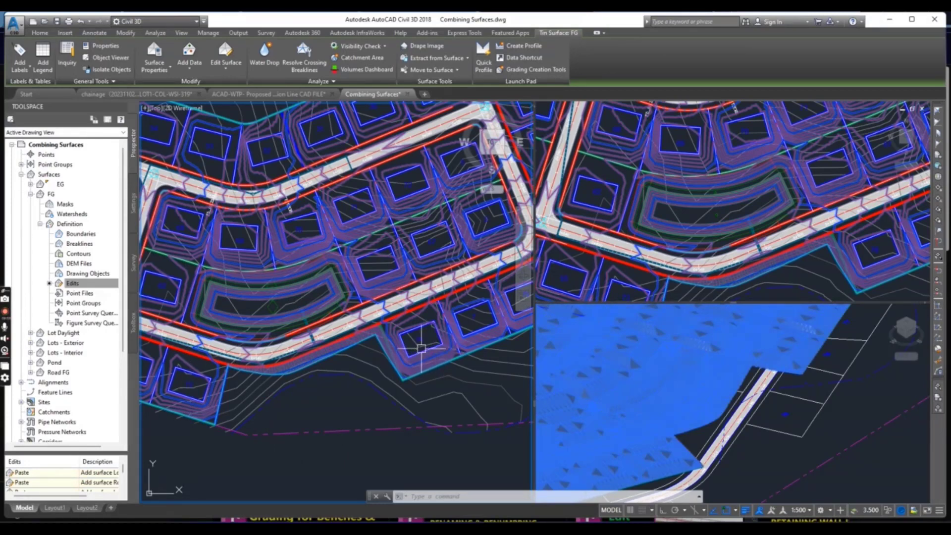
scroll(418, 346, "up", 3)
scroll(418, 344, "down", 3)
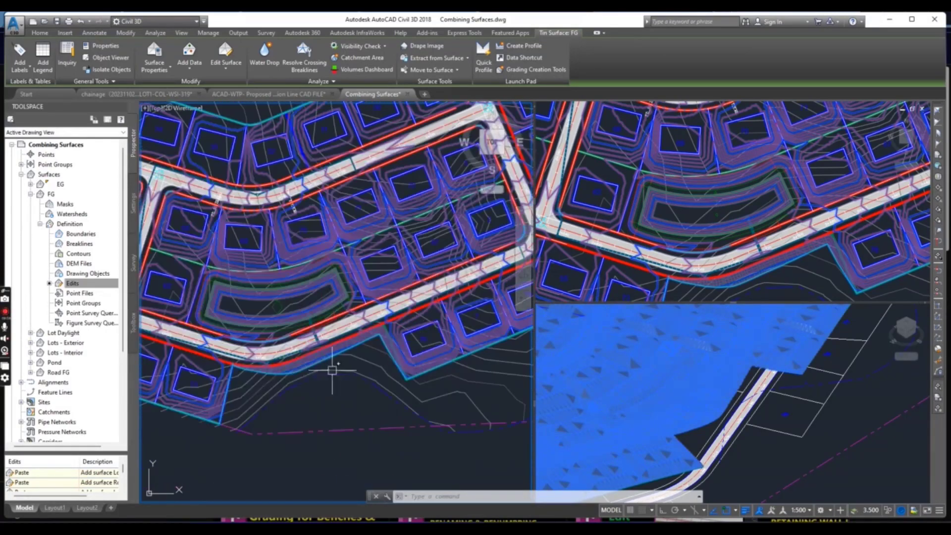
scroll(313, 358, "up", 2)
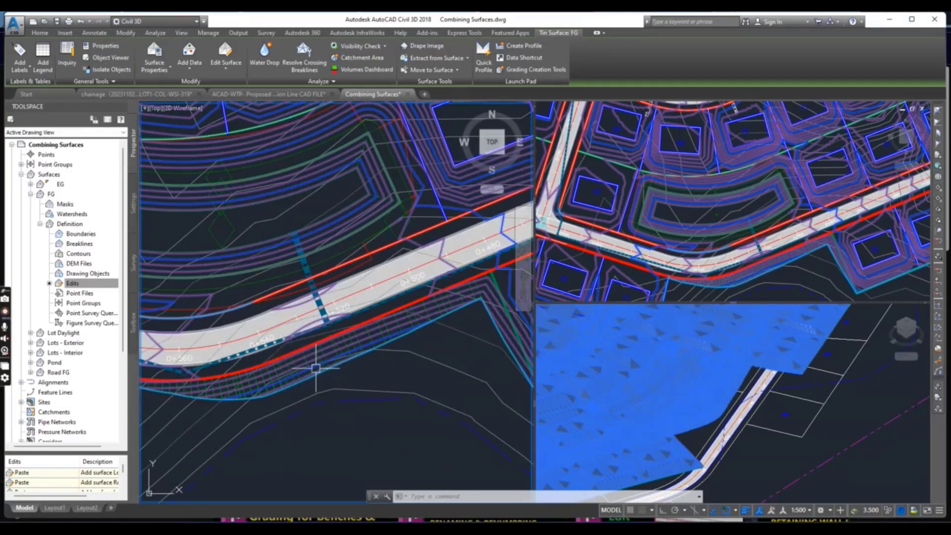
scroll(317, 361, "up", 2)
scroll(339, 346, "down", 3)
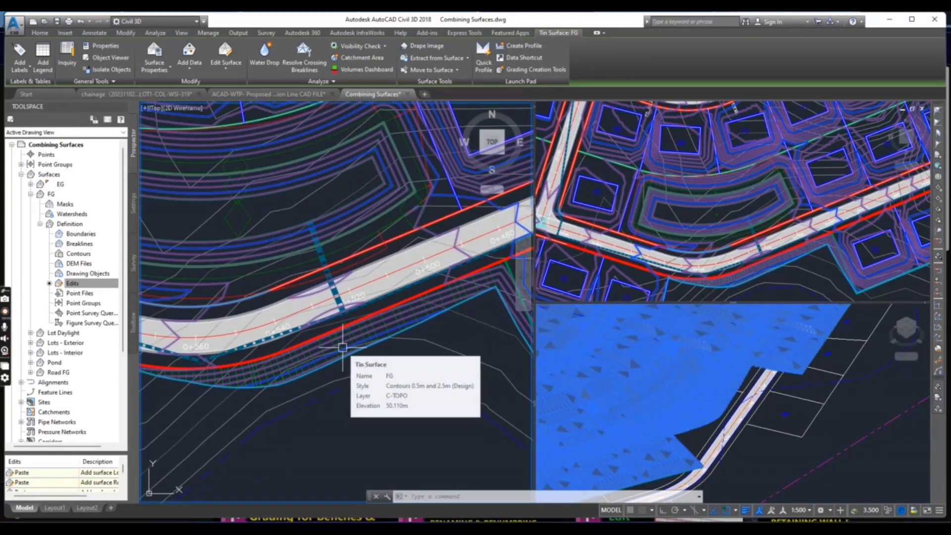
scroll(342, 347, "down", 4)
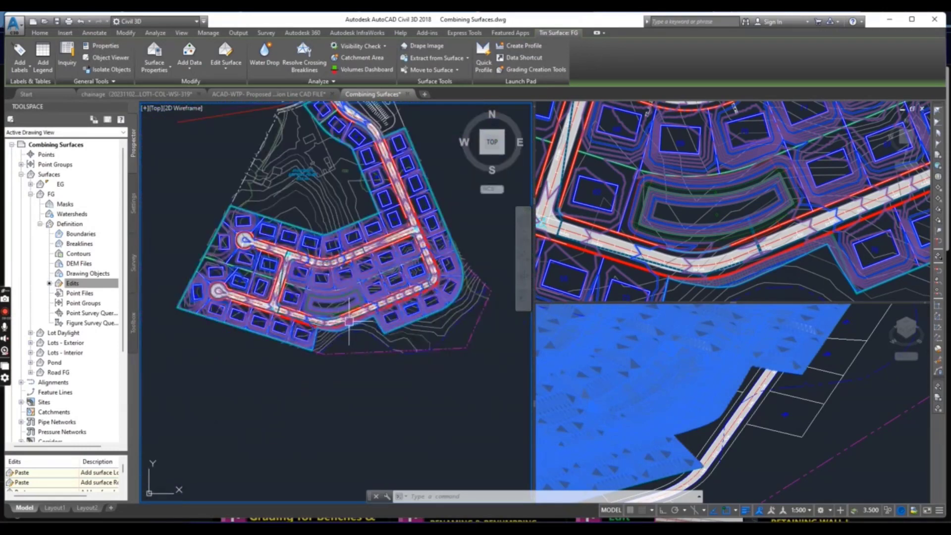
scroll(342, 337, "up", 2)
scroll(342, 336, "down", 4)
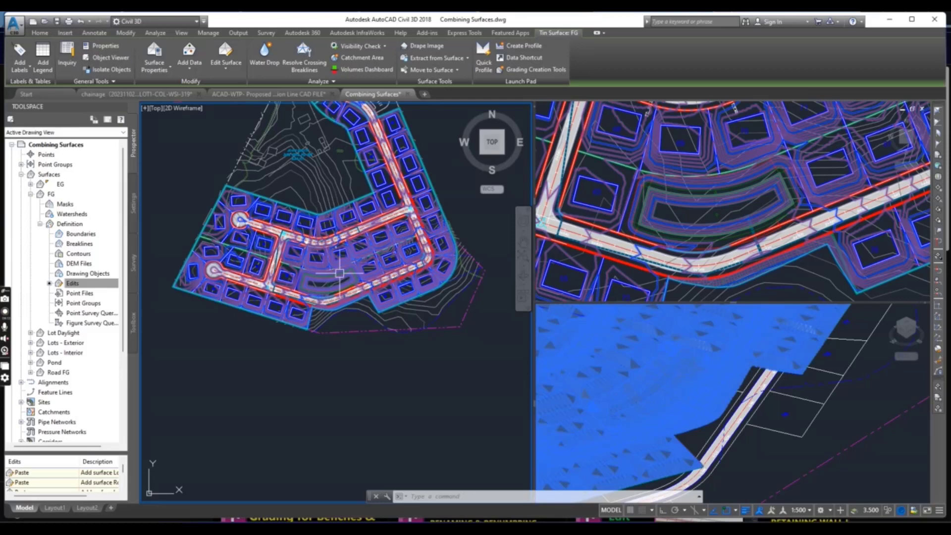
scroll(341, 262, "up", 4)
scroll(346, 305, "down", 4)
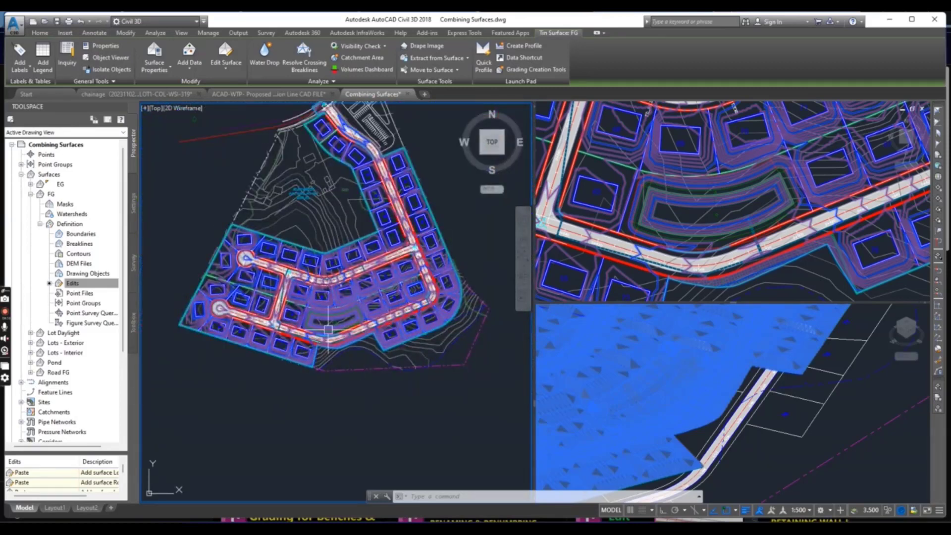
mouse_move(335, 309)
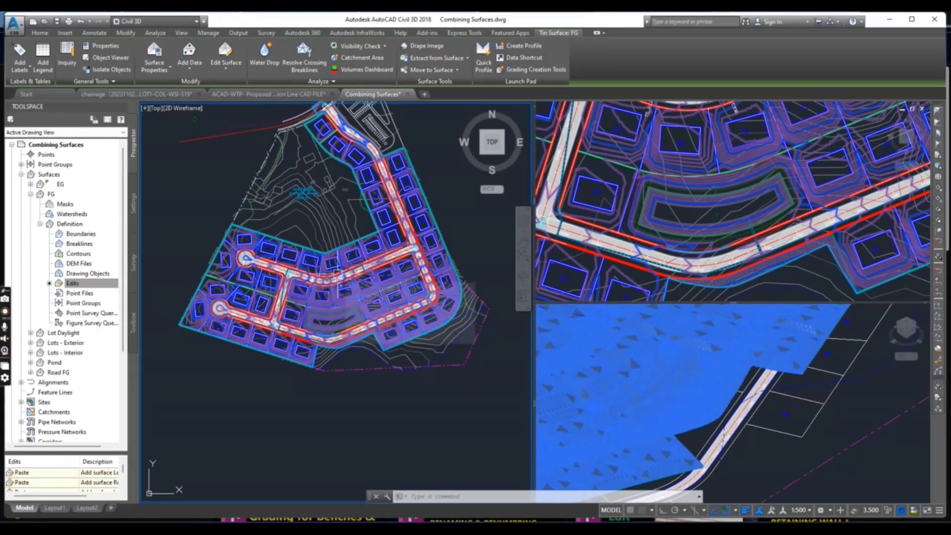
mouse_move(361, 327)
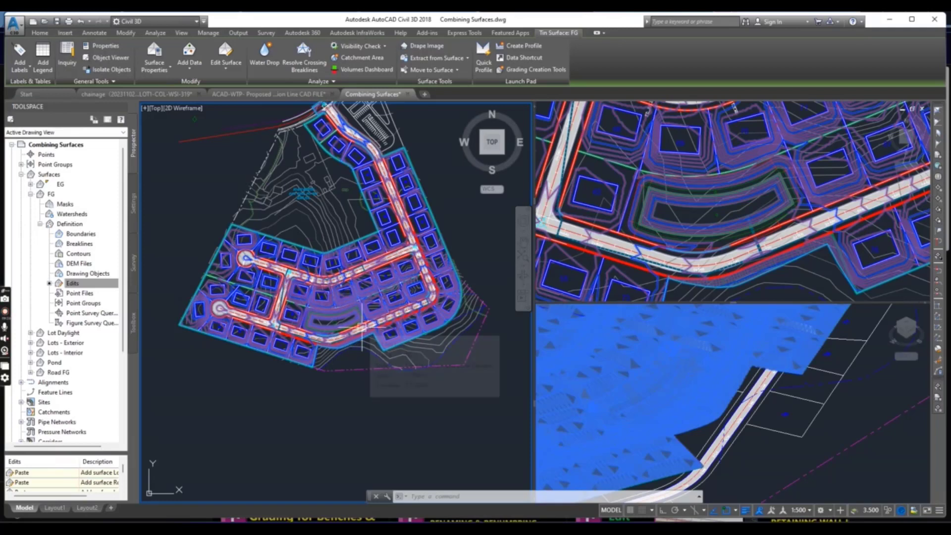
scroll(364, 326, "up", 2)
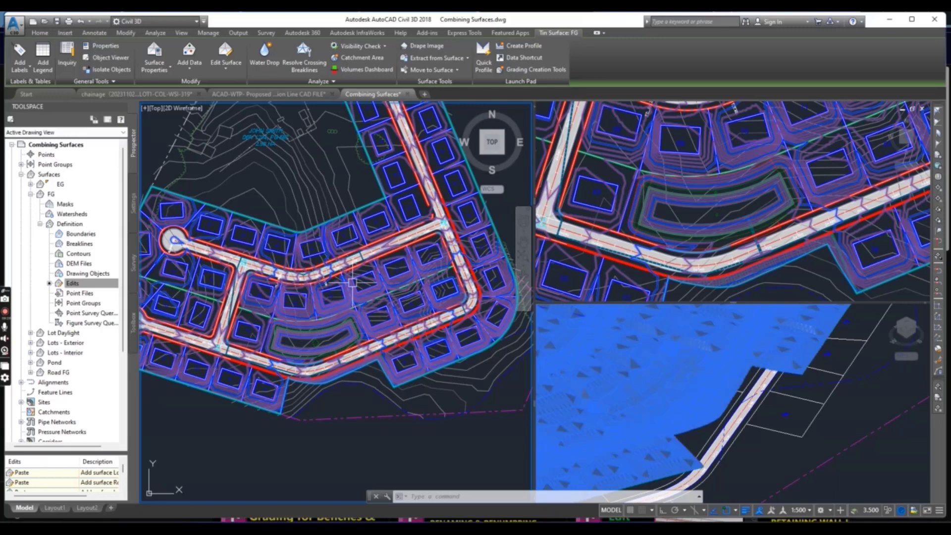
scroll(330, 310, "down", 2)
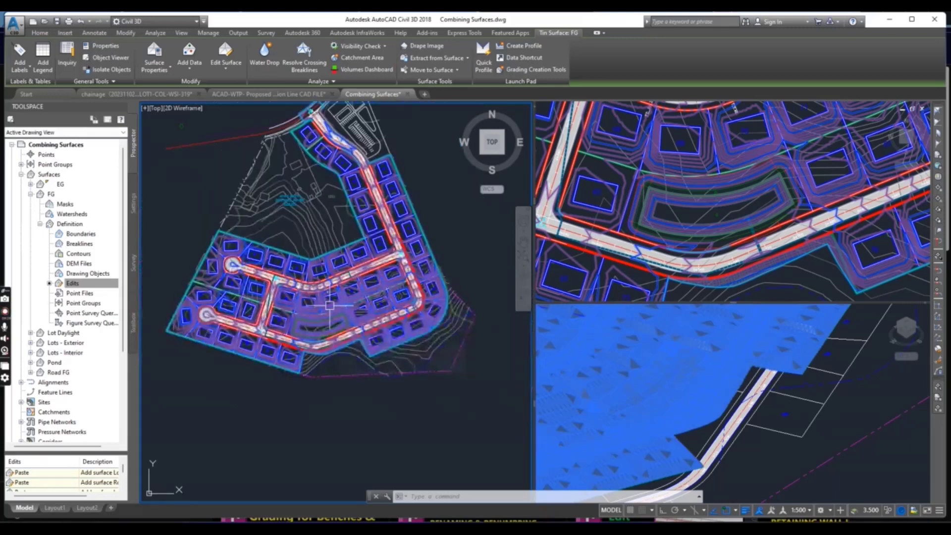